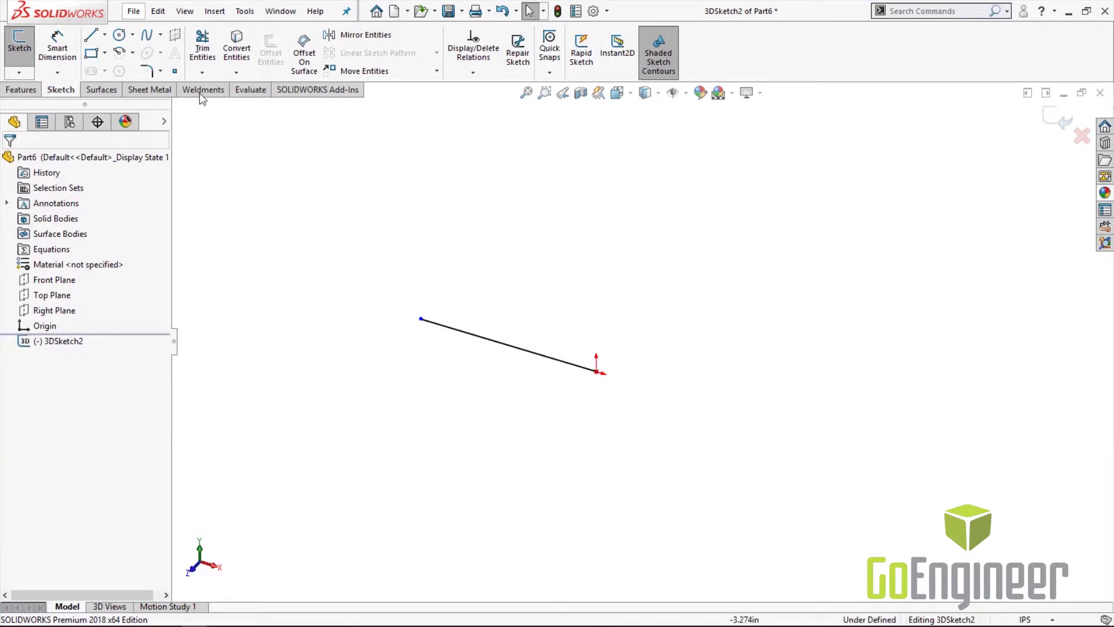
- Sketch a vertical line centred on the origin at the end of the existing line and dimension its length to 3 in
{"action": "left_click", "coordinate": [91, 35]}
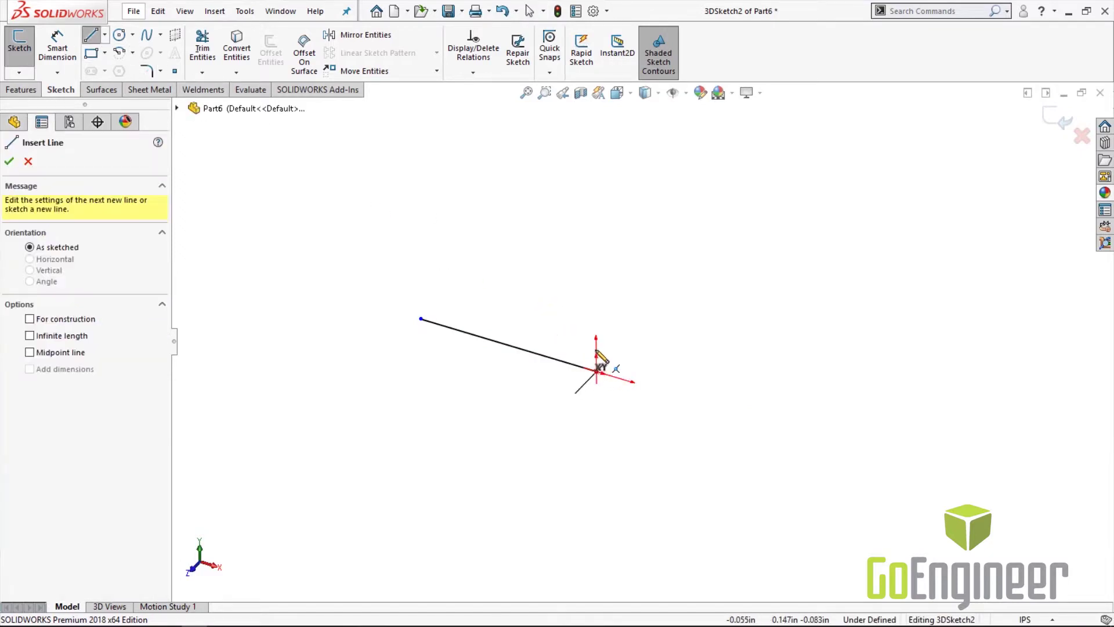
{"action": "key", "text": "Escape"}
{"action": "key", "text": "d"}
{"action": "left_click", "coordinate": [596, 383]}
{"action": "left_click", "coordinate": [679, 401]}
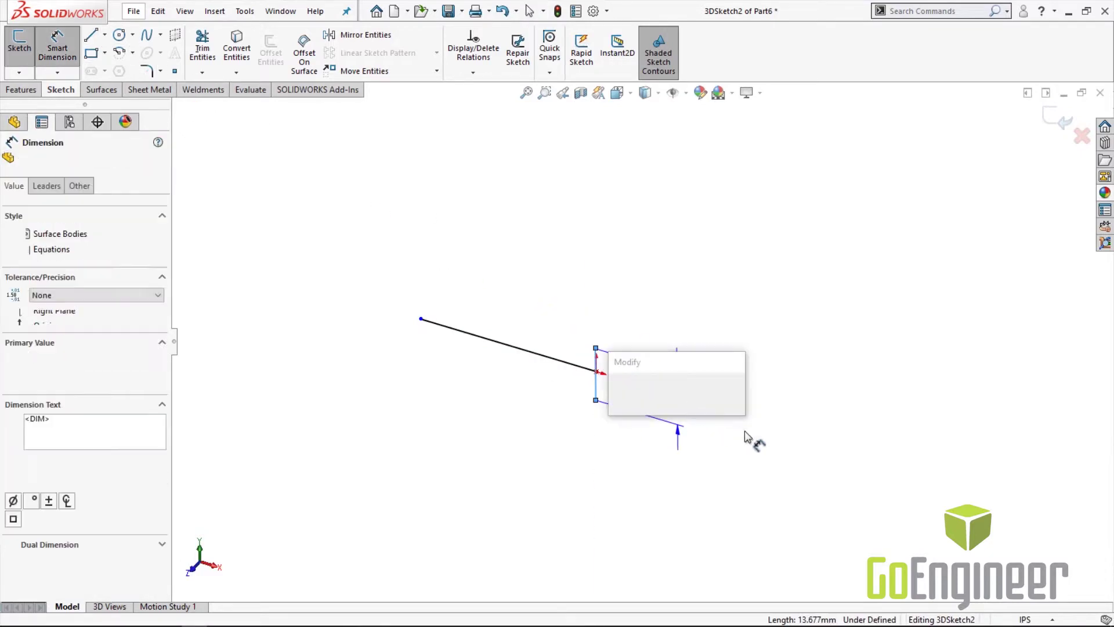
{"action": "type", "text": "3"}
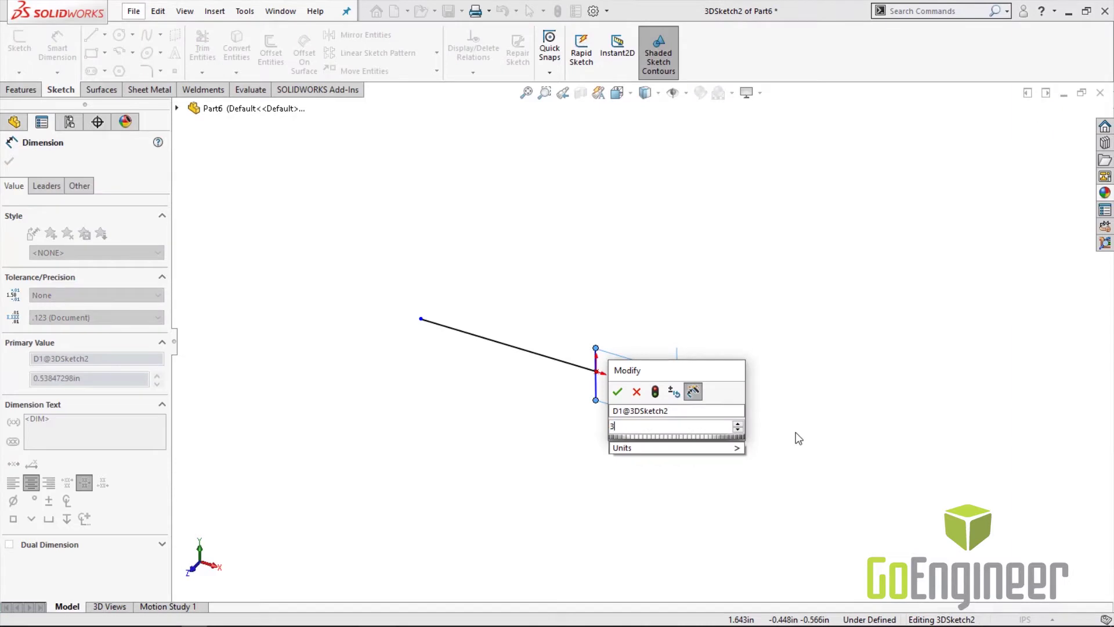
{"action": "key", "text": "Return"}
{"action": "key", "text": "Escape"}
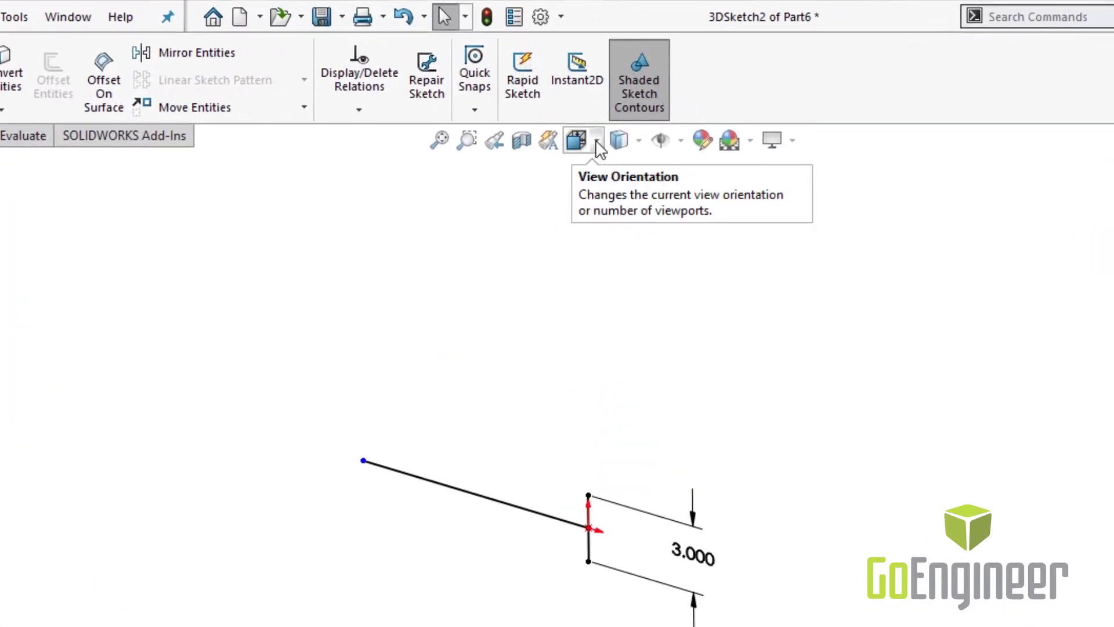
- Split the graphics area into the Four View layout and pick the long line in the trimetric view
{"action": "left_click", "coordinate": [597, 144]}
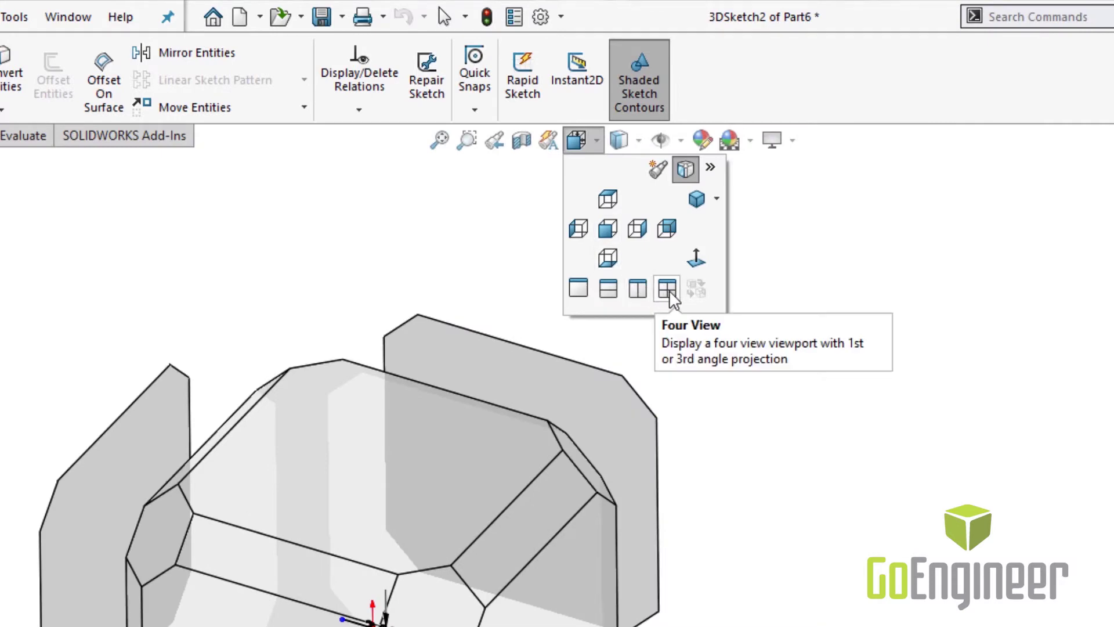
{"action": "left_click", "coordinate": [669, 289]}
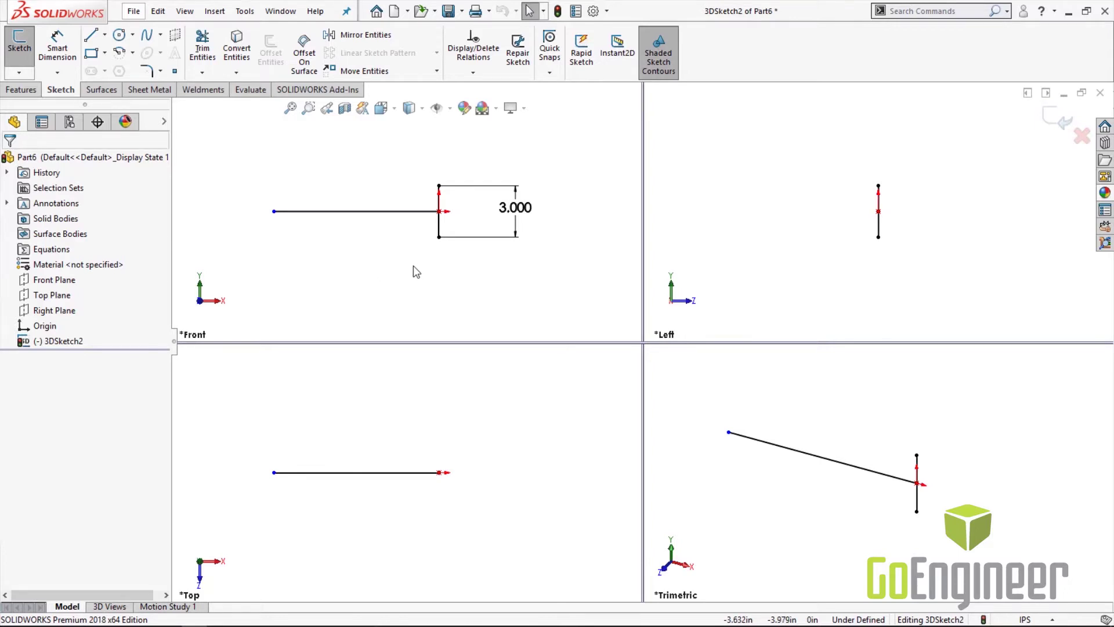
{"action": "left_click", "coordinate": [760, 441]}
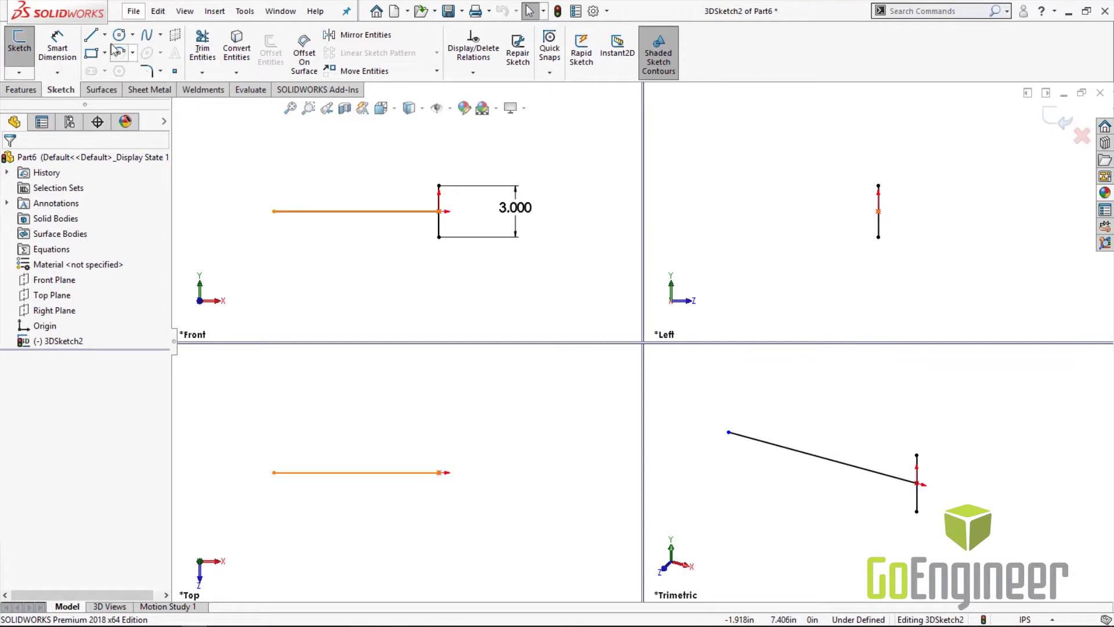
- In the front view, sketch a vertical line upward from the middle of the long horizontal line
{"action": "left_click", "coordinate": [91, 34]}
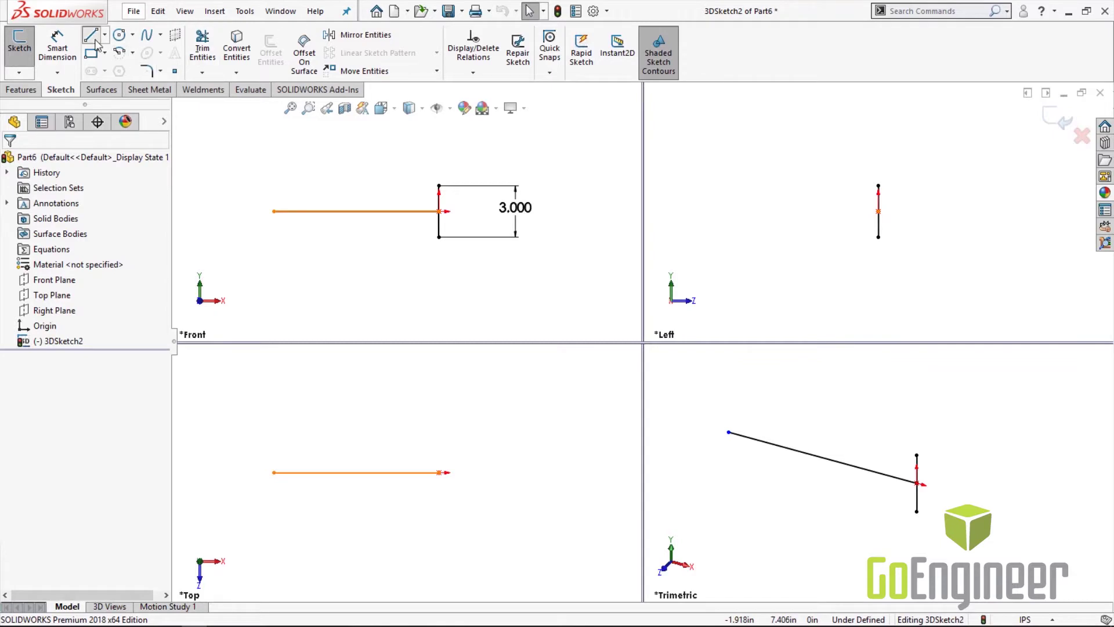
{"action": "left_click", "coordinate": [355, 212]}
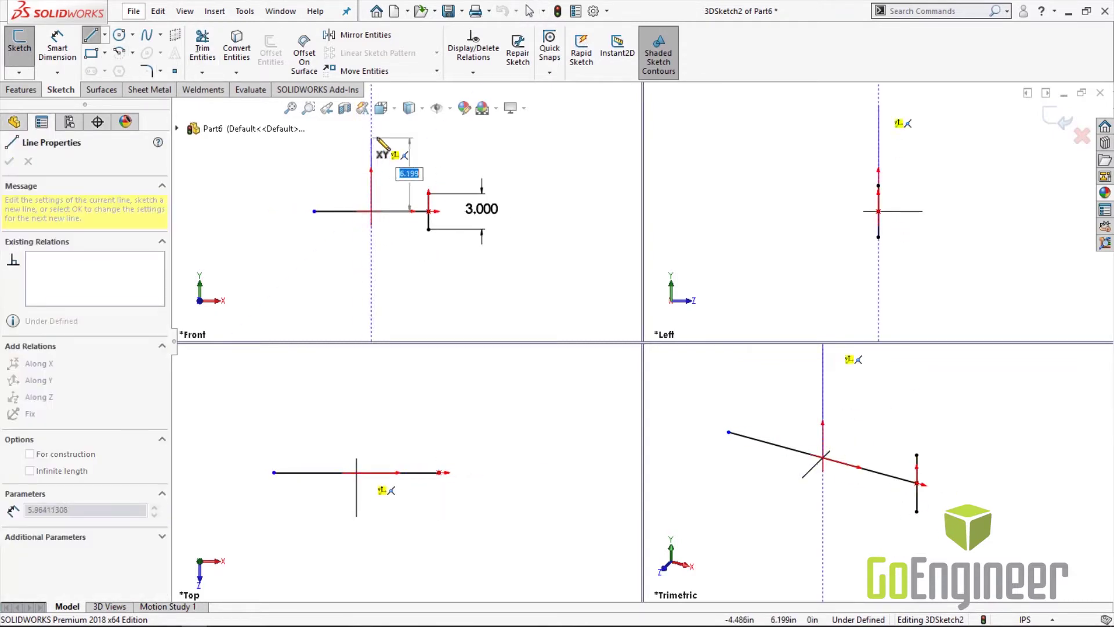
{"action": "left_click", "coordinate": [371, 125]}
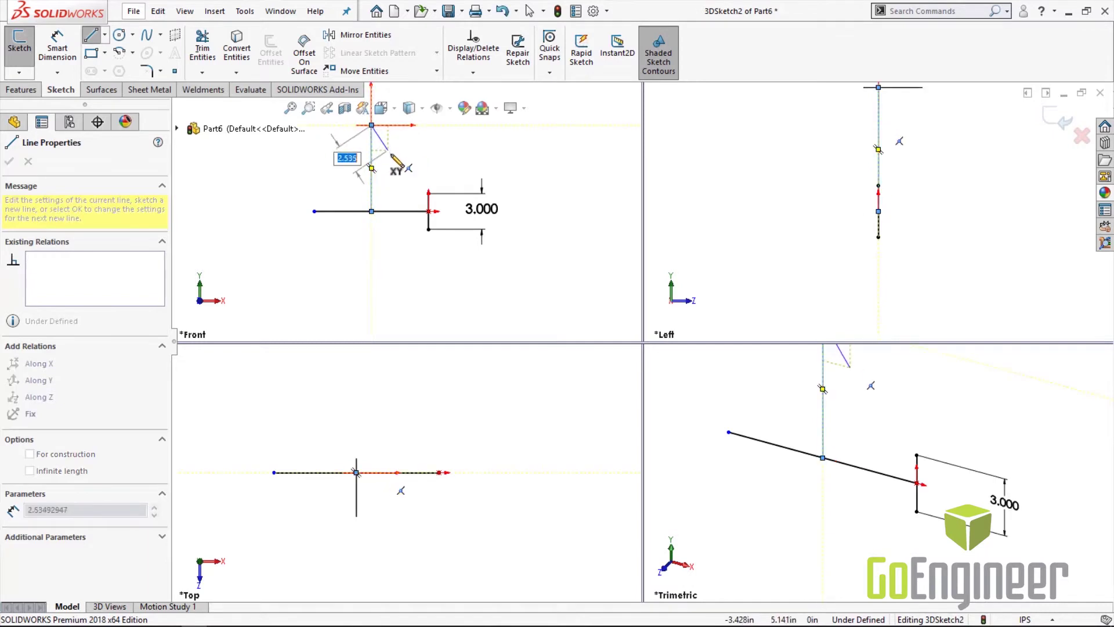
{"action": "key", "text": "Escape"}
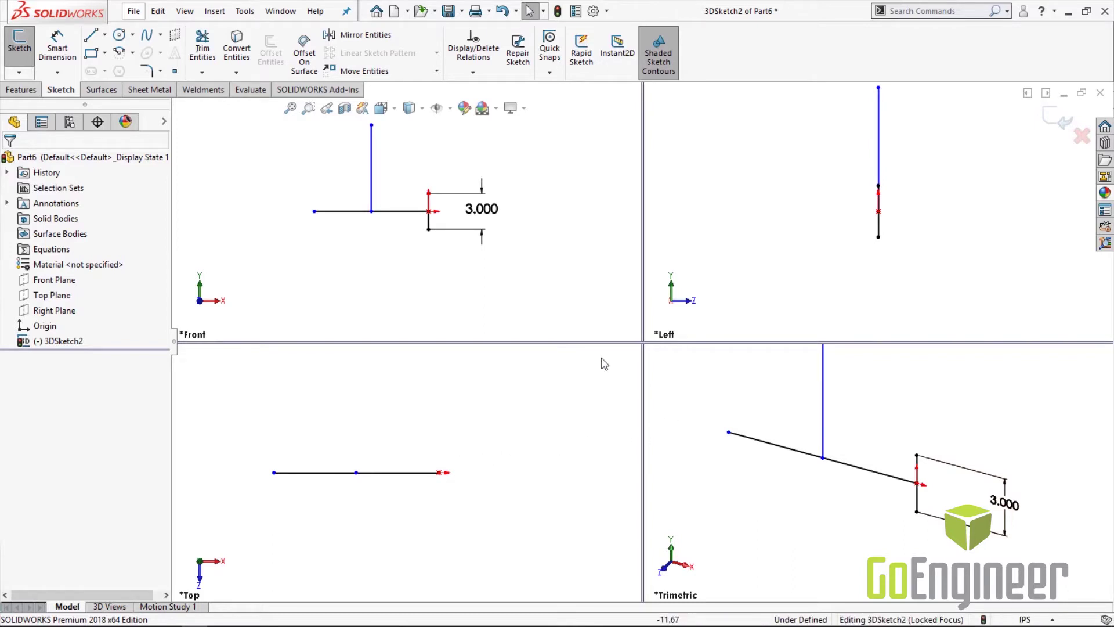
- Sketch a horizontal line in the front view, centred just above the upper end of the tall vertical line
{"action": "left_click", "coordinate": [91, 35]}
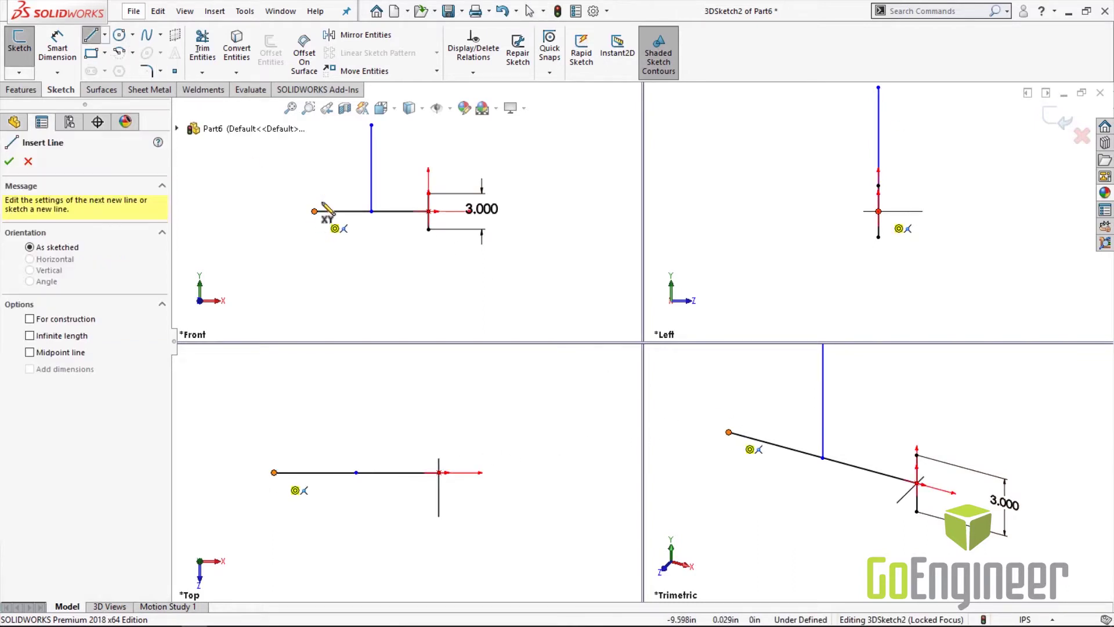
{"action": "left_click", "coordinate": [372, 126]}
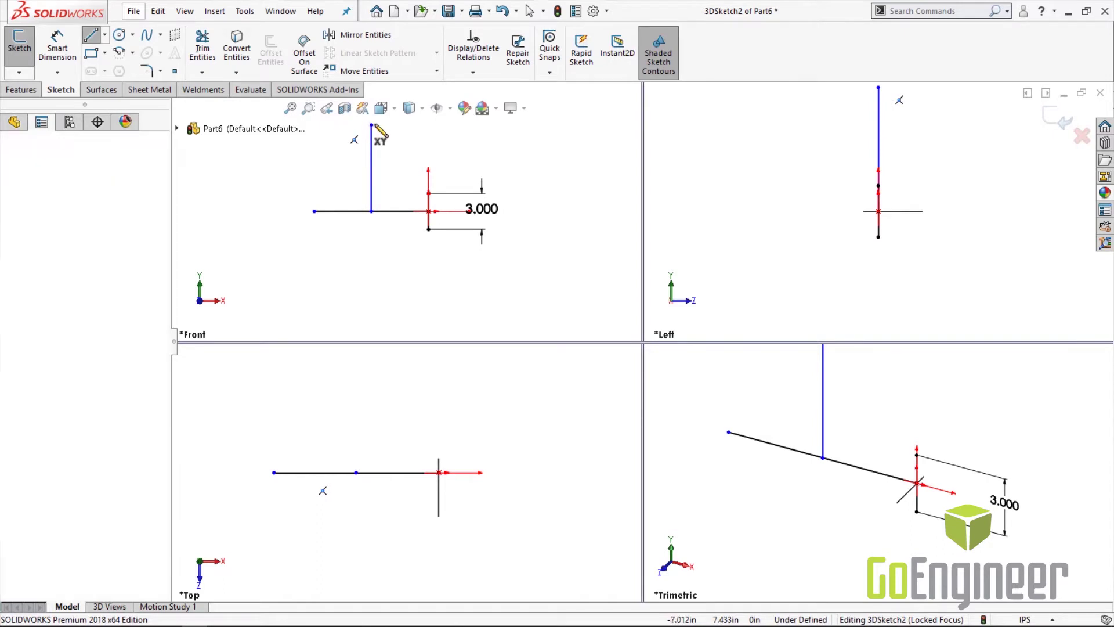
{"action": "left_click", "coordinate": [426, 121]}
{"action": "key", "text": "Escape"}
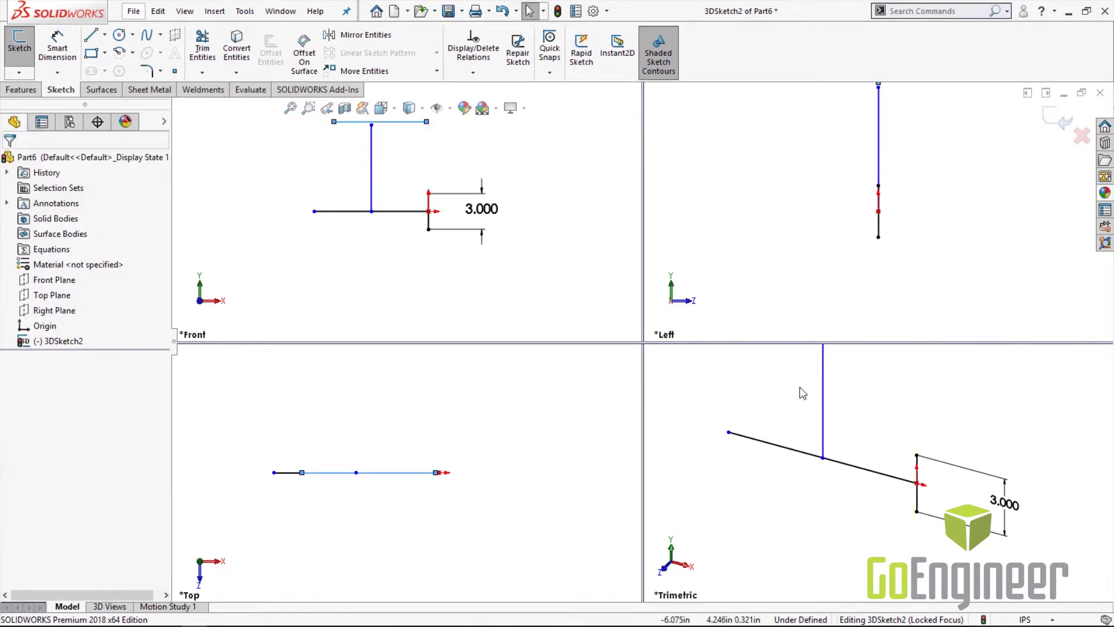
{"action": "scroll", "coordinate": [848, 383], "scroll_direction": "up", "scroll_amount": 3}
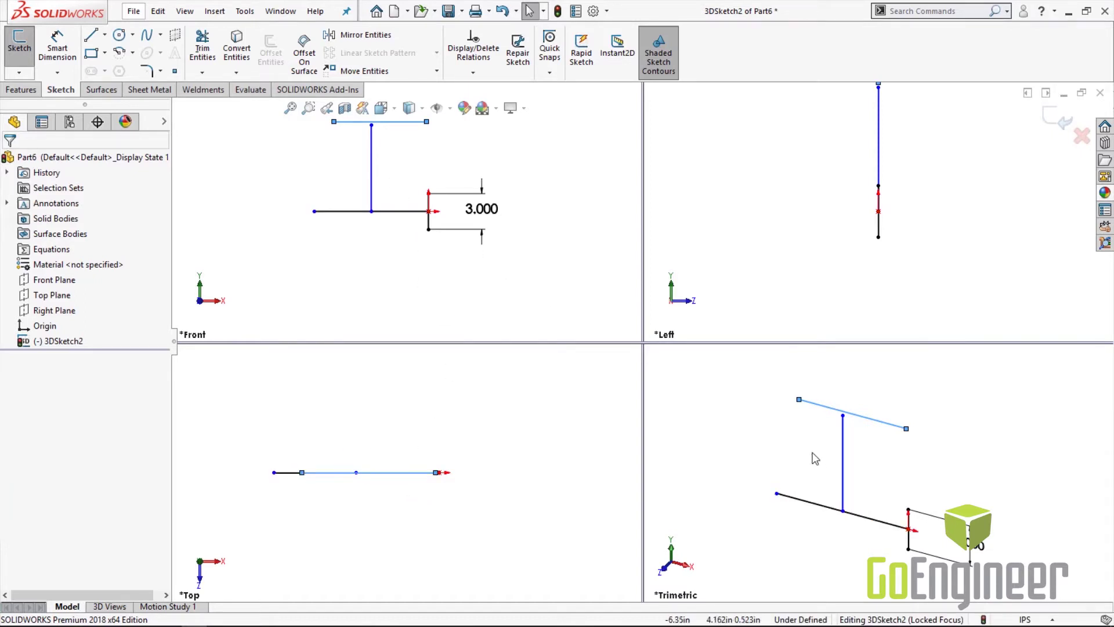
{"action": "middle_click_drag", "start_coordinate": [828, 480], "coordinate": [896, 385]}
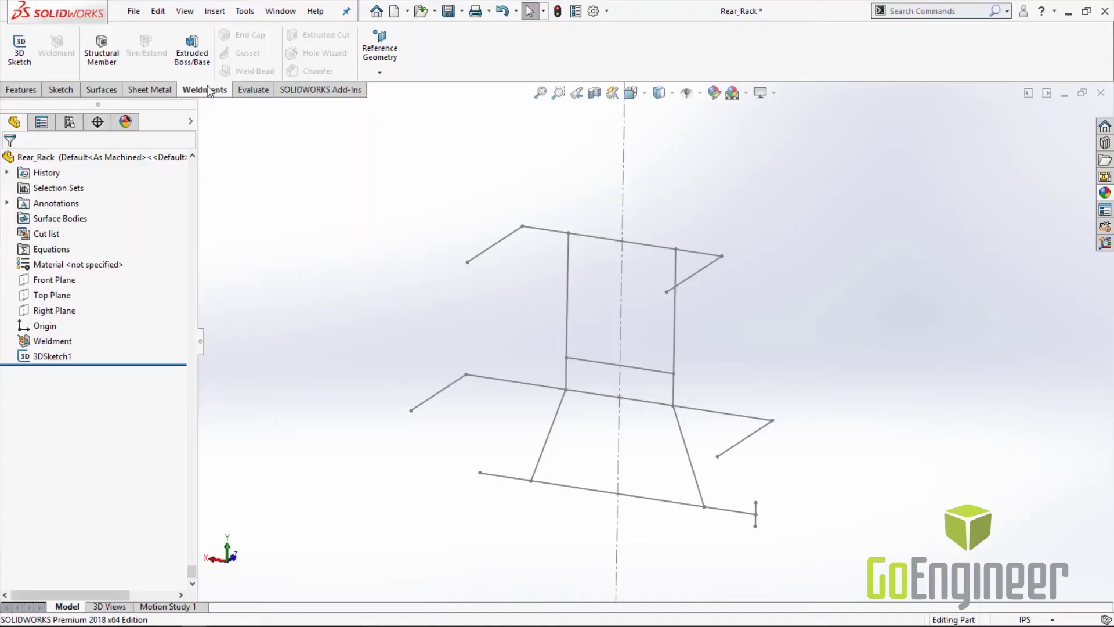
- Start a structural member on the Rear_Rack sketch with the ansi inch standard, square tube type and 2 x 2 x 0.25 size
{"action": "left_click", "coordinate": [207, 90]}
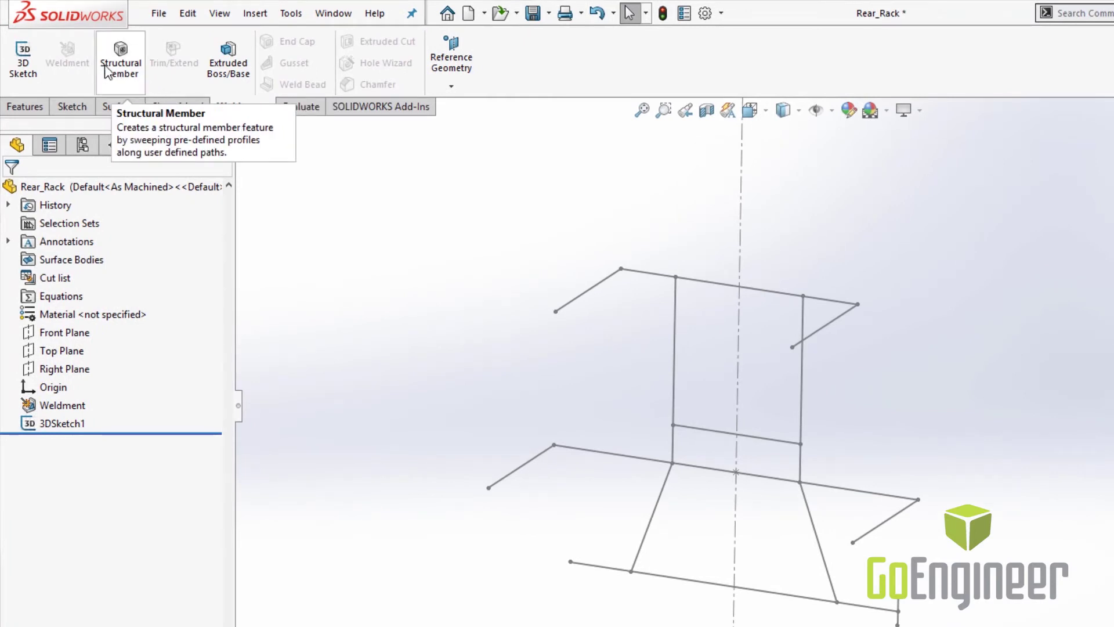
{"action": "left_click", "coordinate": [121, 68]}
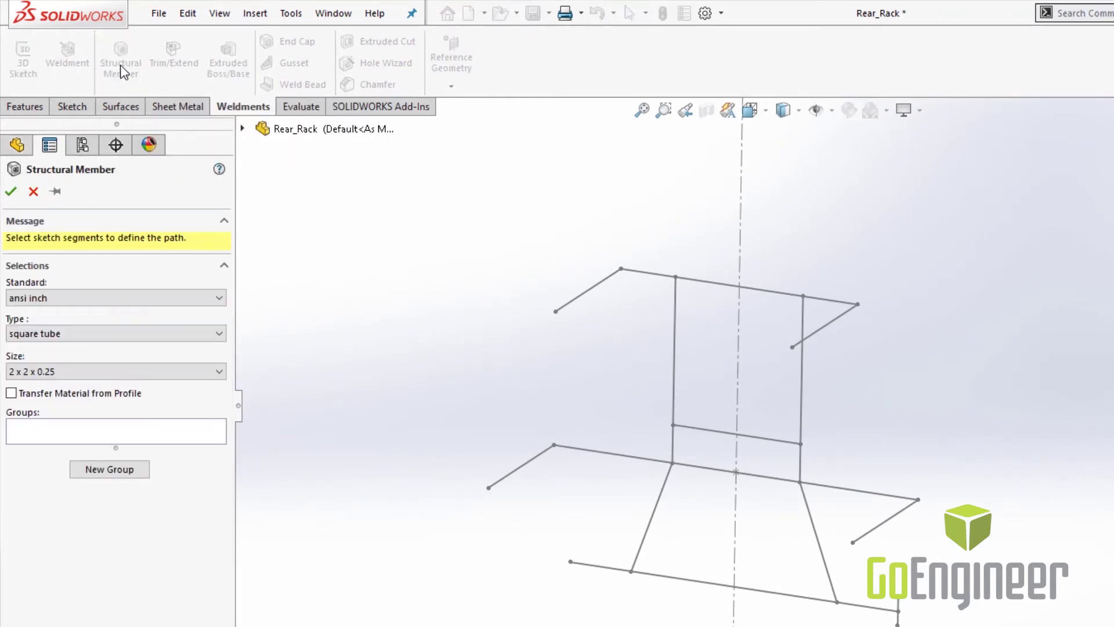
{"action": "left_click", "coordinate": [105, 298]}
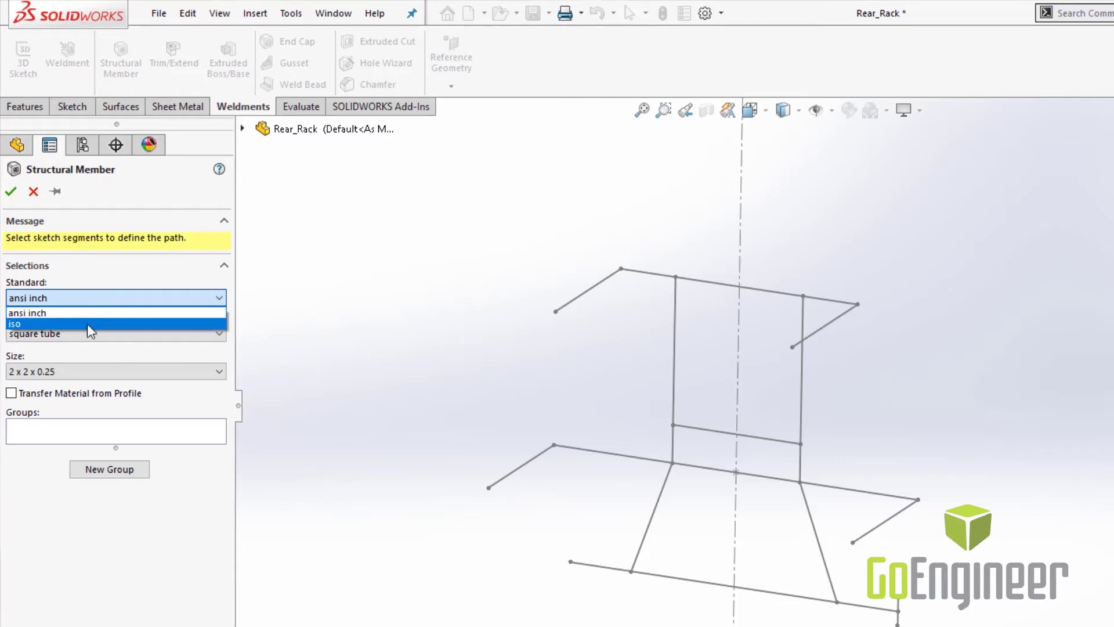
{"action": "left_click", "coordinate": [92, 312]}
{"action": "left_click", "coordinate": [112, 297]}
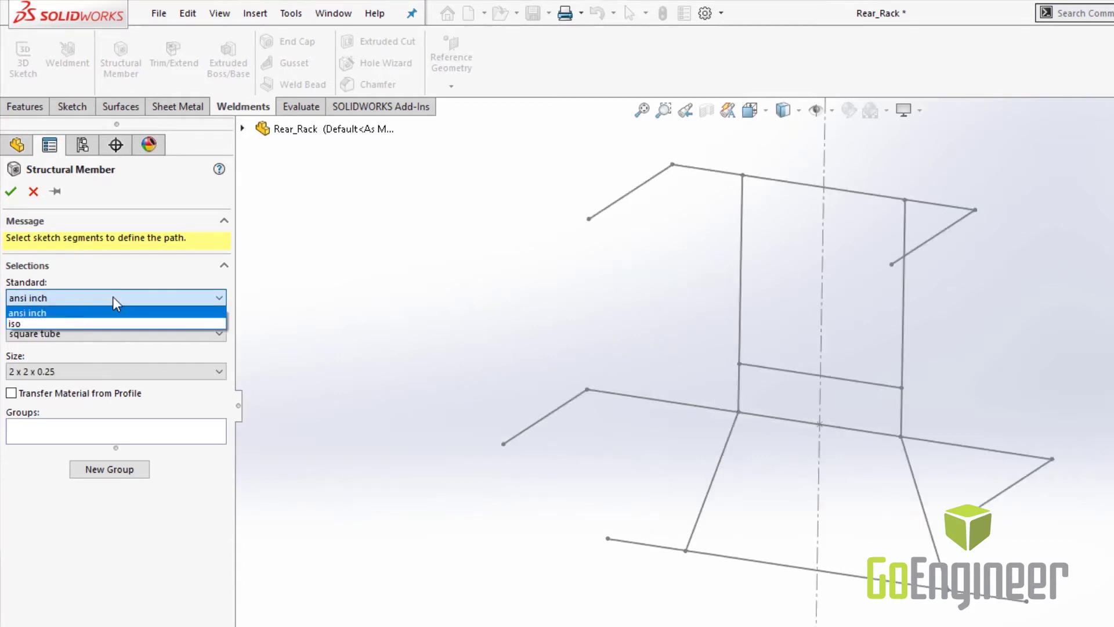
{"action": "left_click", "coordinate": [86, 313]}
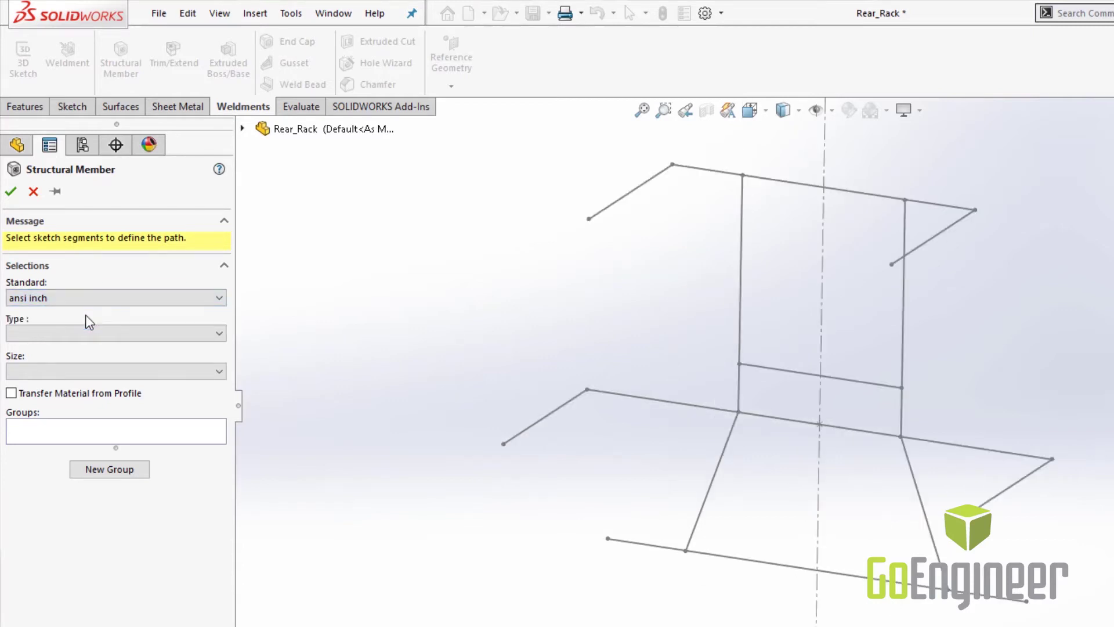
{"action": "left_click", "coordinate": [165, 335]}
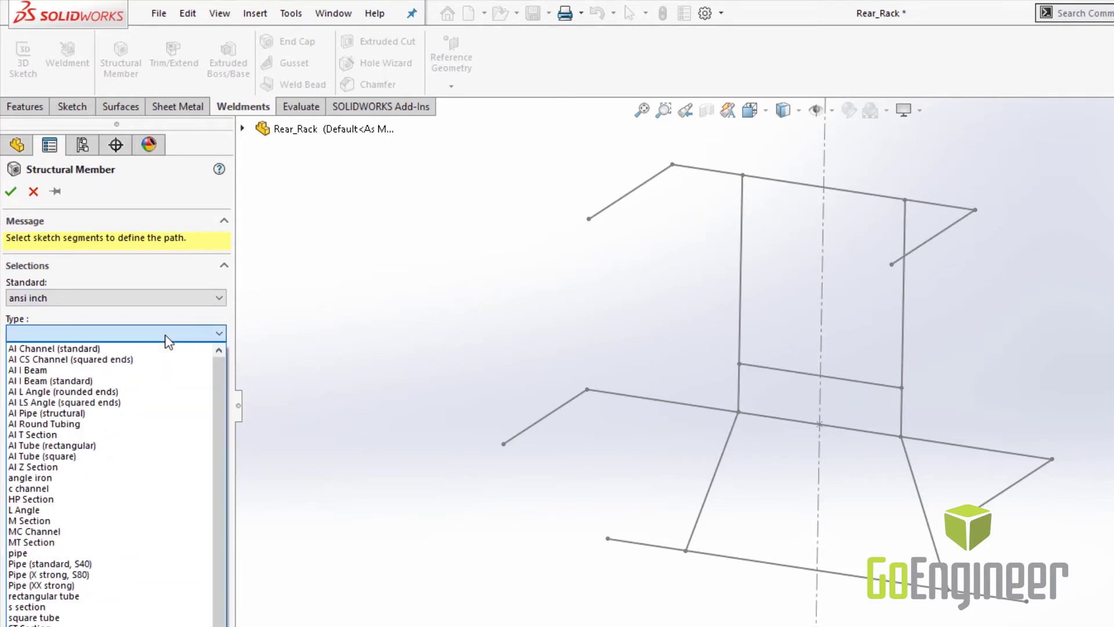
{"action": "left_click", "coordinate": [91, 618]}
{"action": "left_click", "coordinate": [219, 371]}
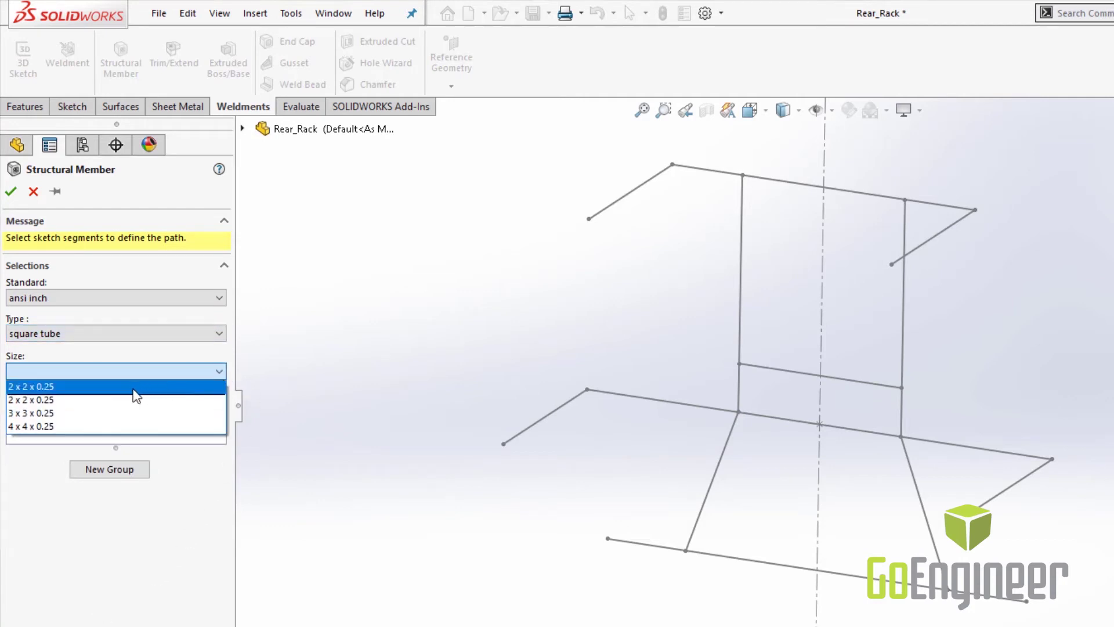
{"action": "left_click", "coordinate": [94, 388]}
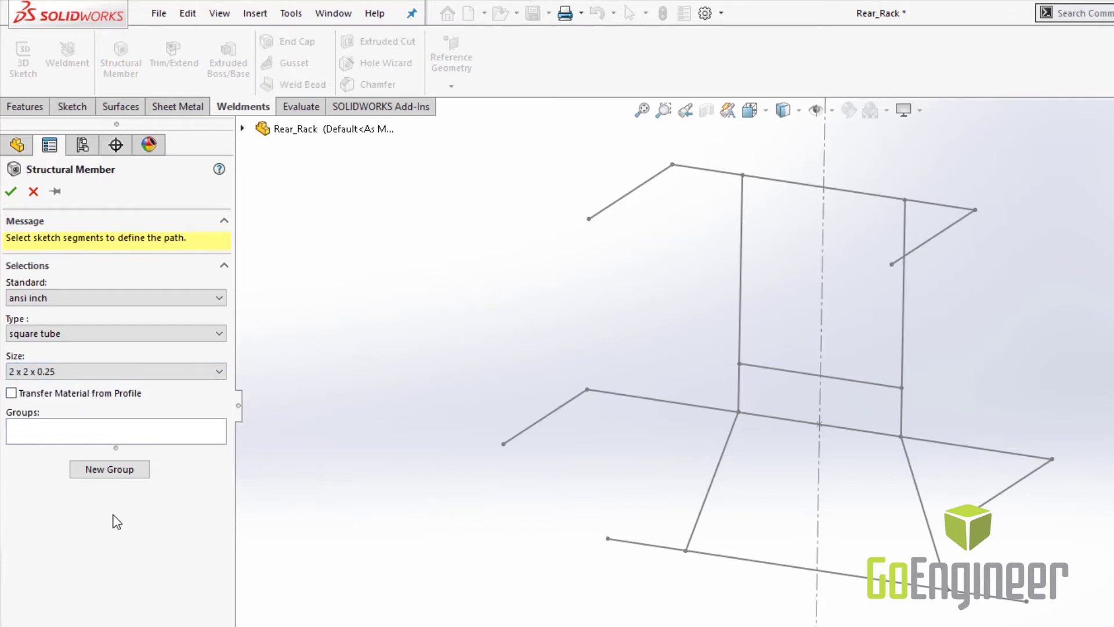
- Assign the lowest crossbar line to the first member group and the three connected U-shaped middle frame segments to a second group
{"action": "left_click", "coordinate": [118, 471]}
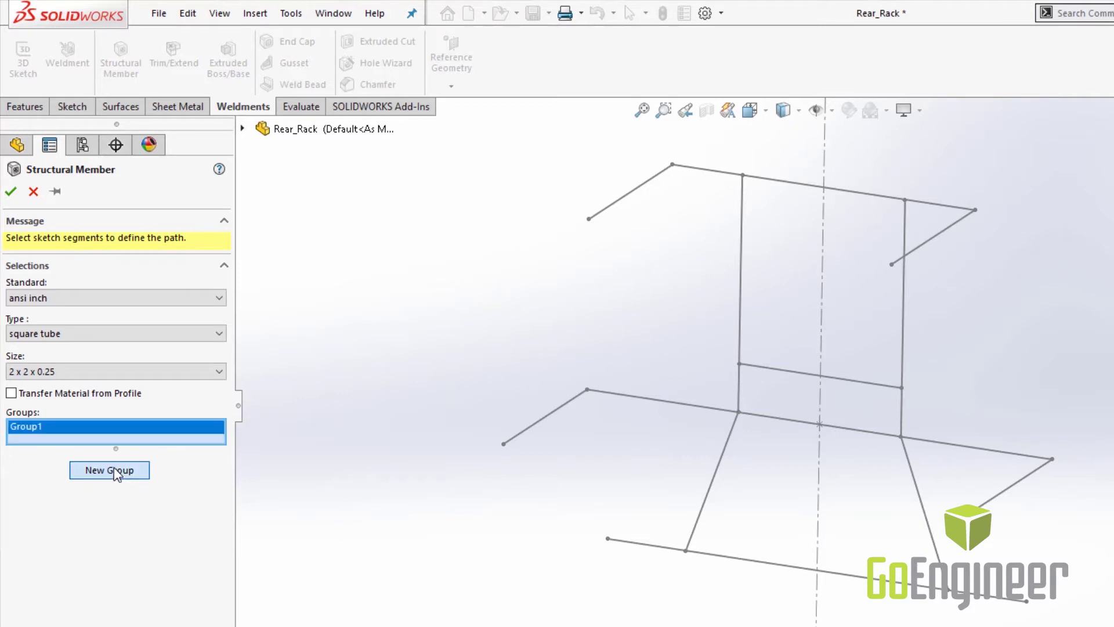
{"action": "left_click", "coordinate": [755, 563]}
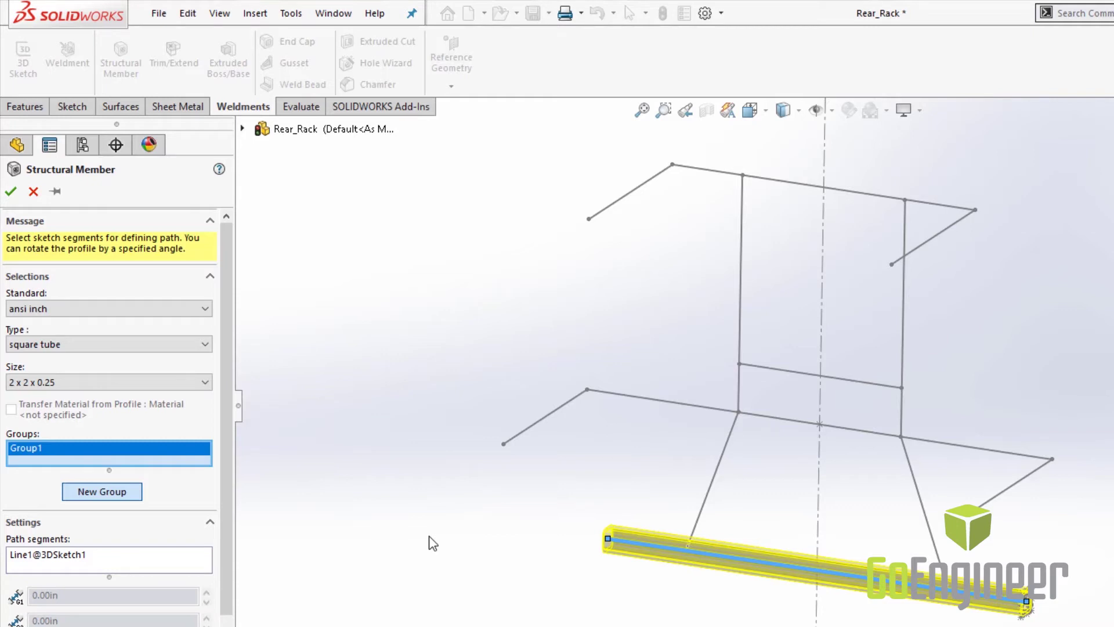
{"action": "left_click", "coordinate": [105, 493]}
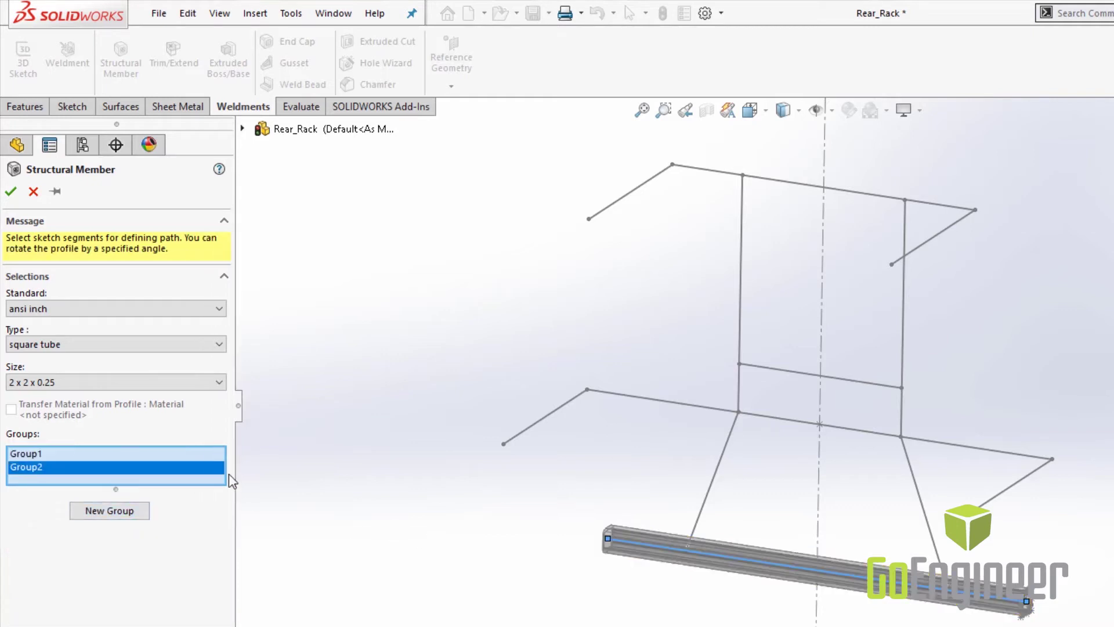
{"action": "left_click", "coordinate": [537, 423]}
{"action": "left_click", "coordinate": [671, 401]}
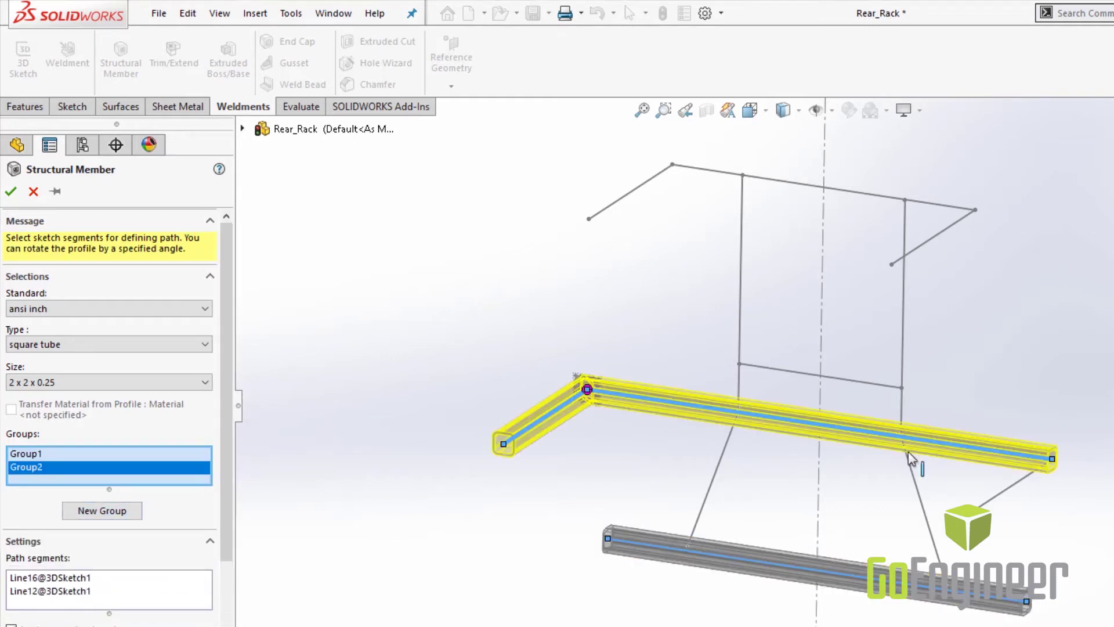
{"action": "left_click", "coordinate": [1013, 488]}
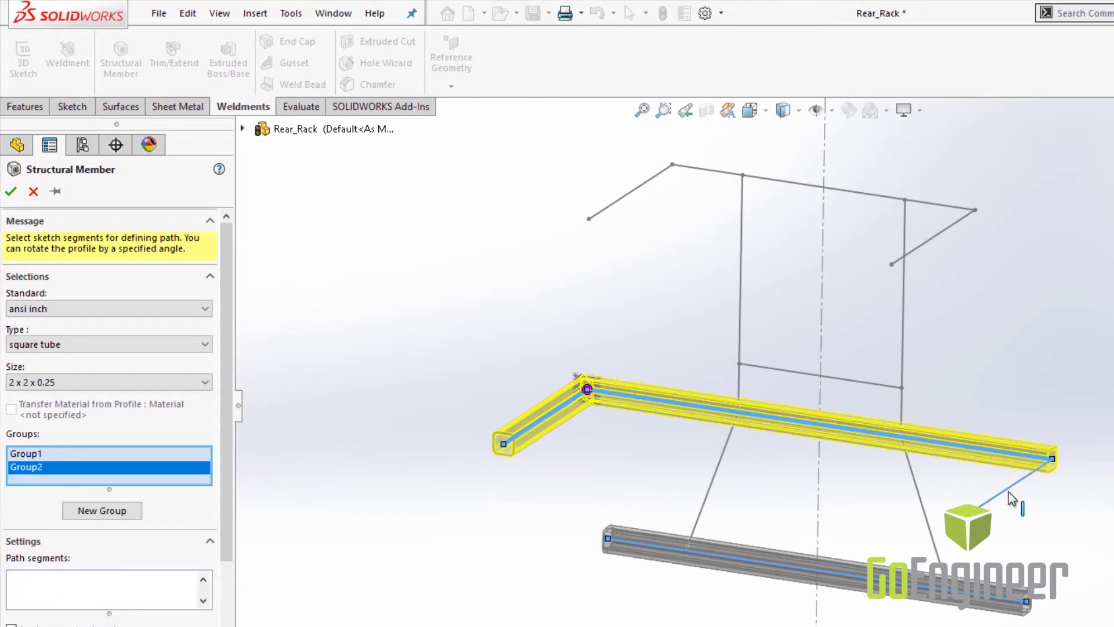
- Add a third member group containing the two parallel vertical uprights between the middle and upper frames
{"action": "left_click", "coordinate": [104, 514]}
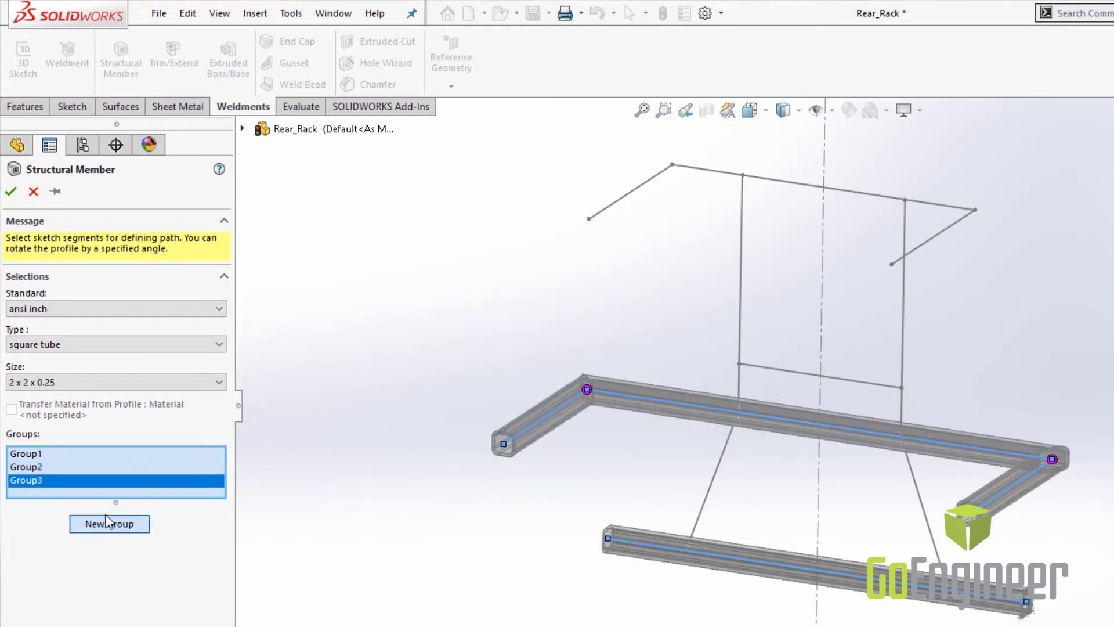
{"action": "left_click", "coordinate": [738, 273]}
{"action": "left_click", "coordinate": [903, 317]}
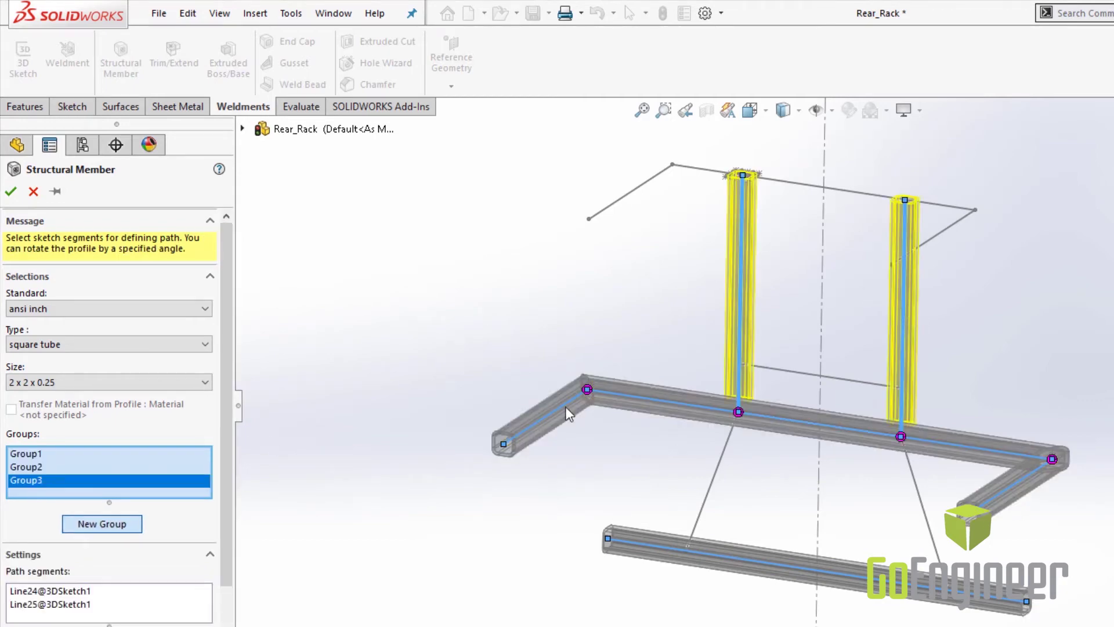
- Add a fourth member group with the upper frame's crossbar and its two side arms
{"action": "left_click", "coordinate": [89, 525]}
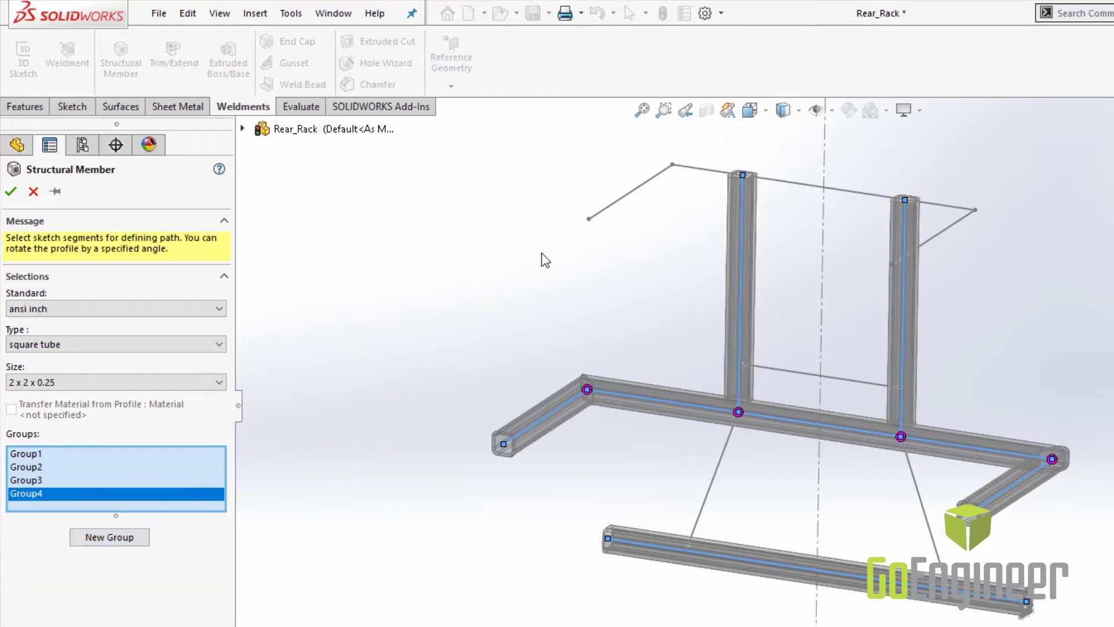
{"action": "left_click", "coordinate": [618, 199]}
{"action": "left_click", "coordinate": [713, 172]}
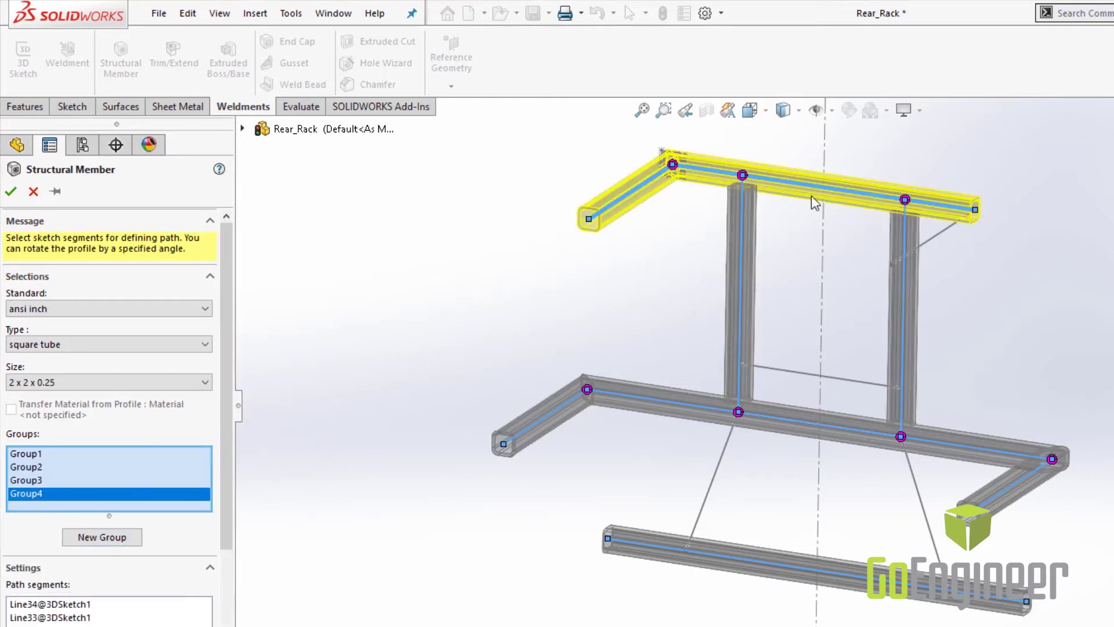
{"action": "left_click", "coordinate": [945, 230]}
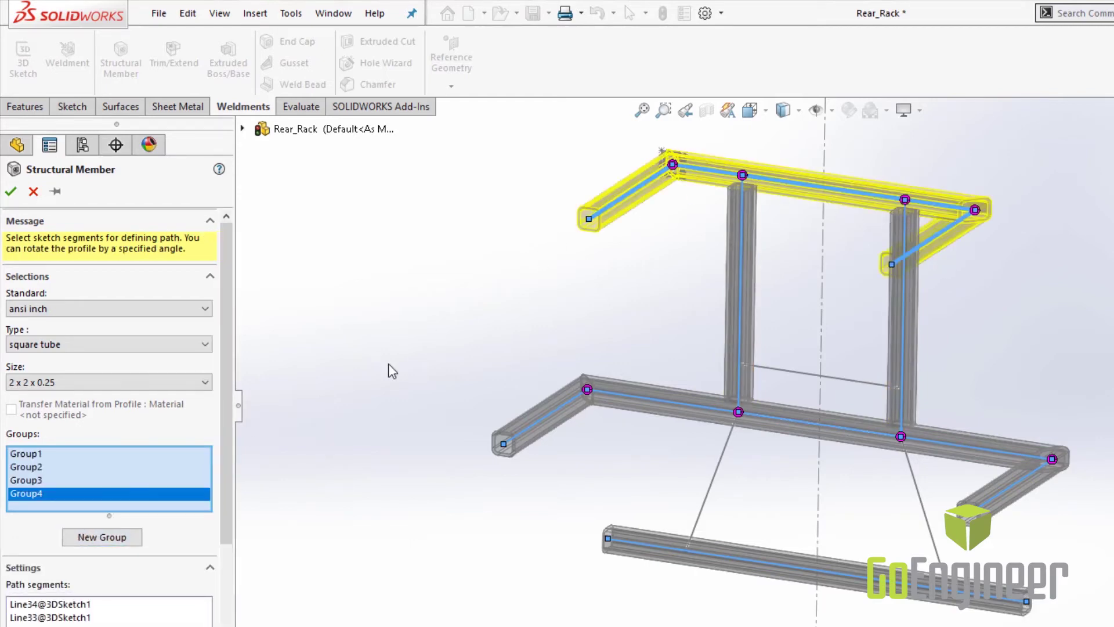
- Add a fifth member group with the short crossbar between the uprights and a sixth with the left diagonal brace line
{"action": "left_click", "coordinate": [105, 538]}
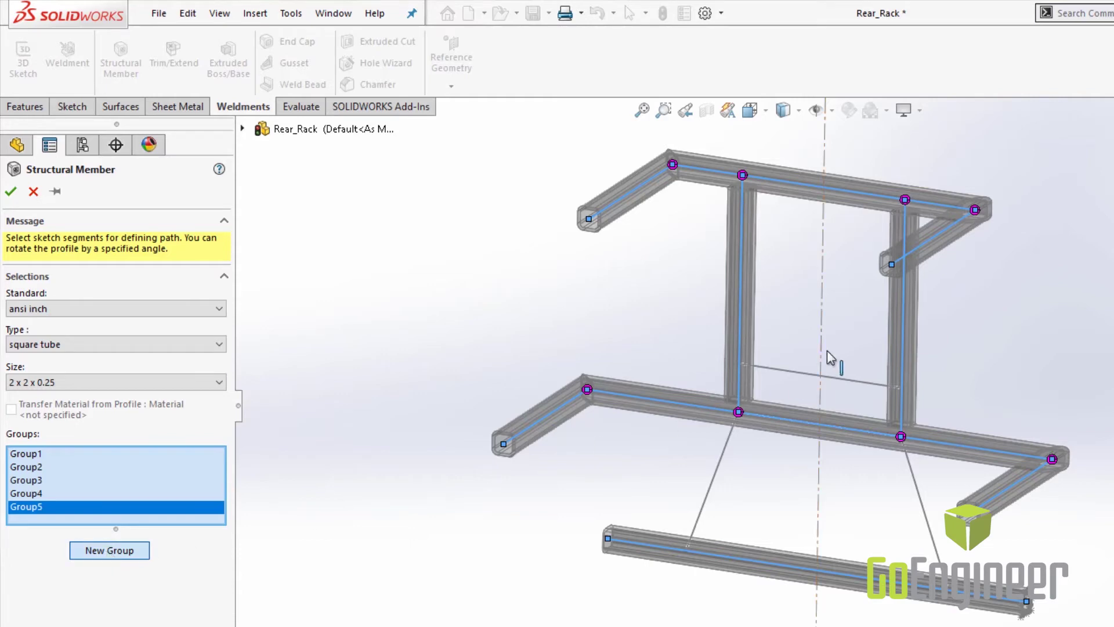
{"action": "left_click", "coordinate": [847, 383]}
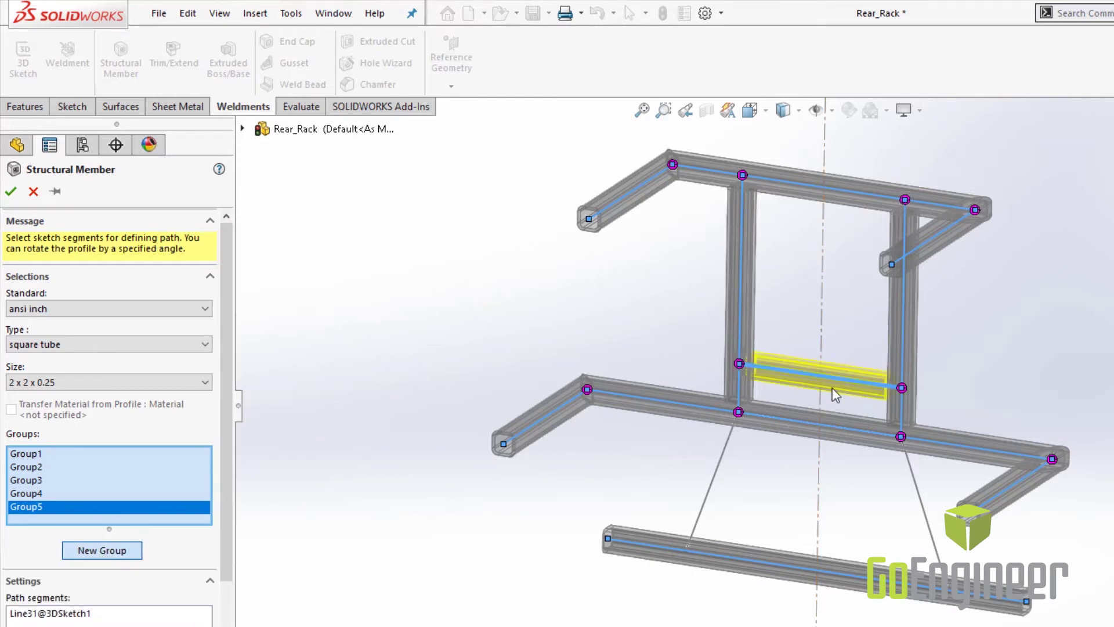
{"action": "left_click", "coordinate": [87, 551]}
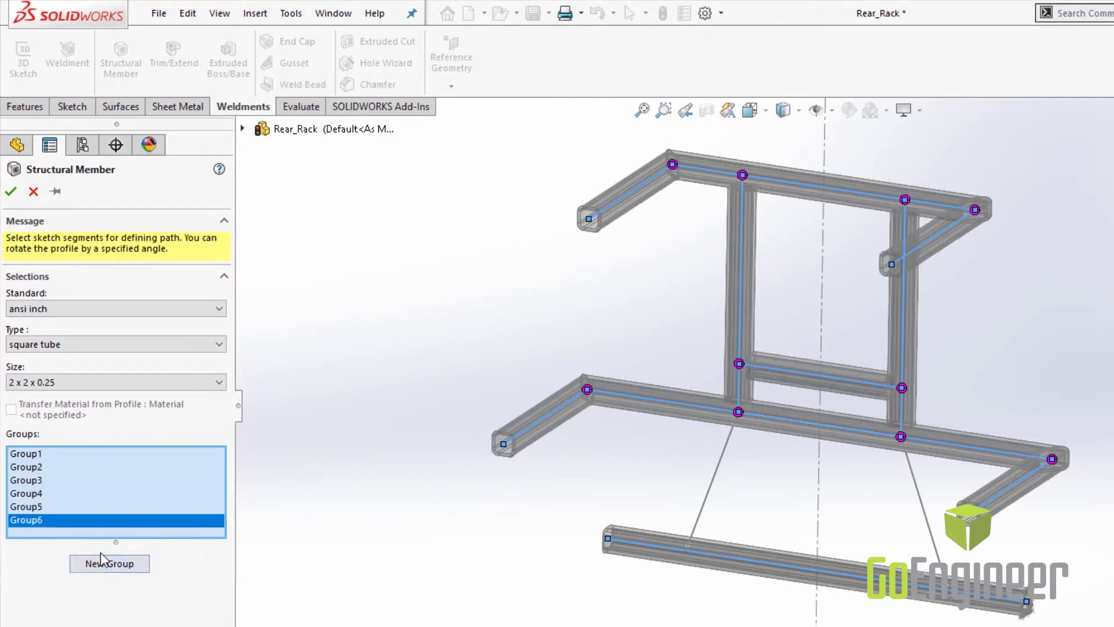
{"action": "left_click", "coordinate": [710, 491]}
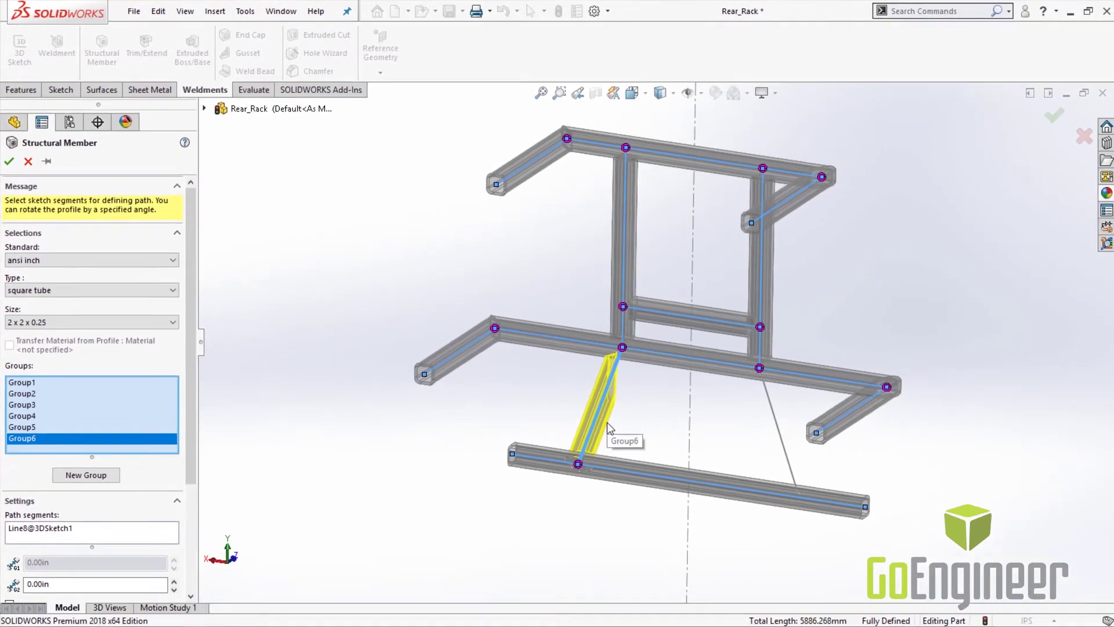
- Align the horizontal axis of the left diagonal brace's tube profile to the lowest crossbar line
{"action": "scroll", "coordinate": [614, 352], "scroll_direction": "down", "scroll_amount": 5}
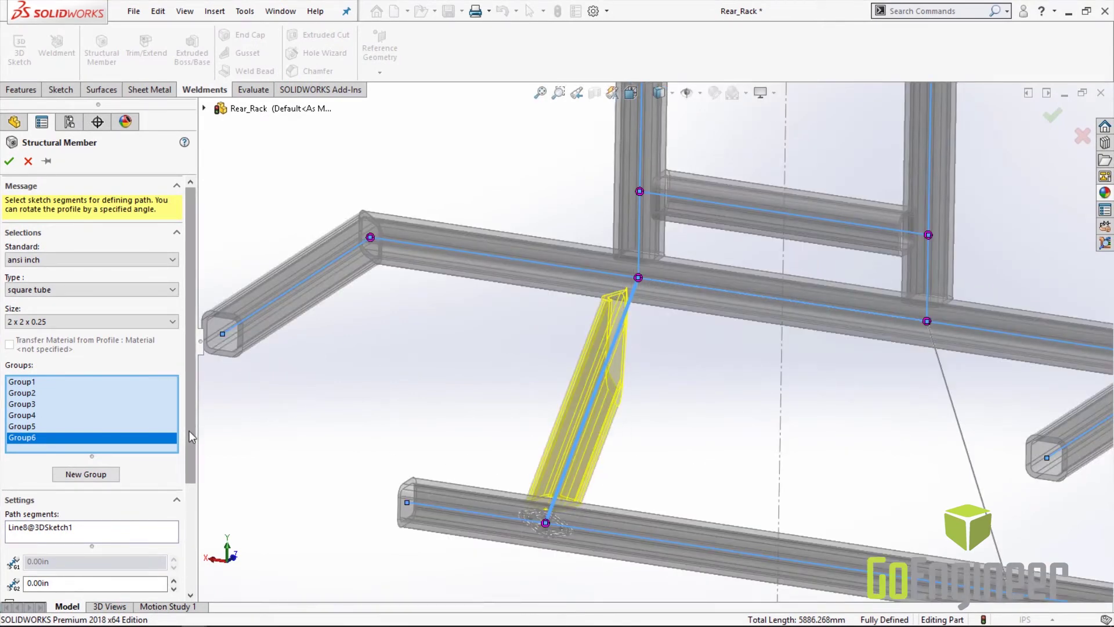
{"action": "left_click_drag", "start_coordinate": [189, 430], "coordinate": [184, 538]}
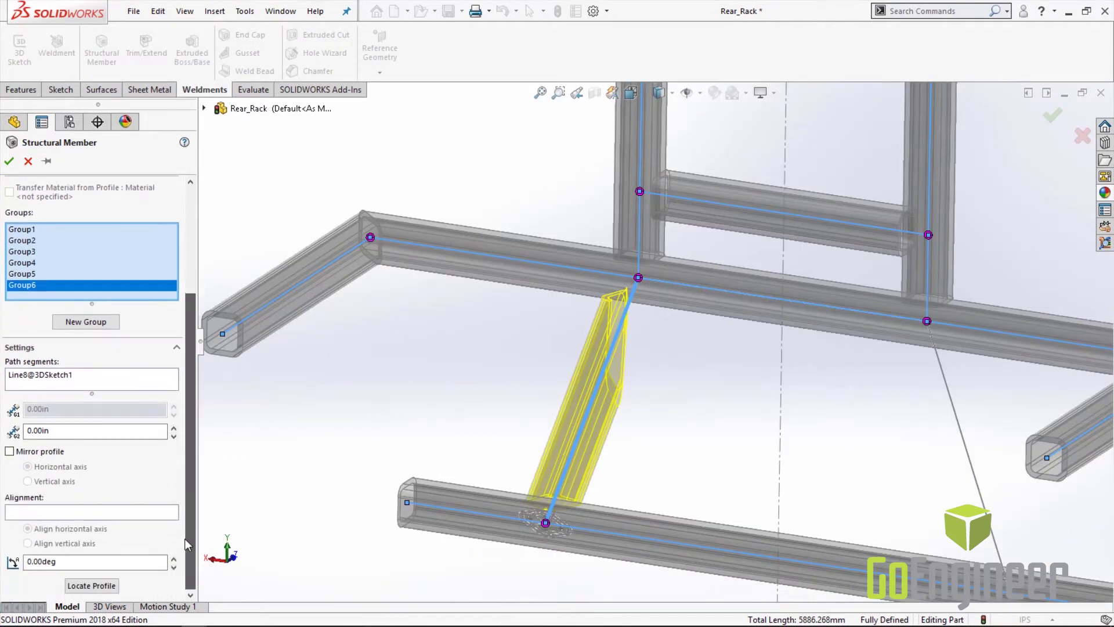
{"action": "left_click", "coordinate": [110, 513]}
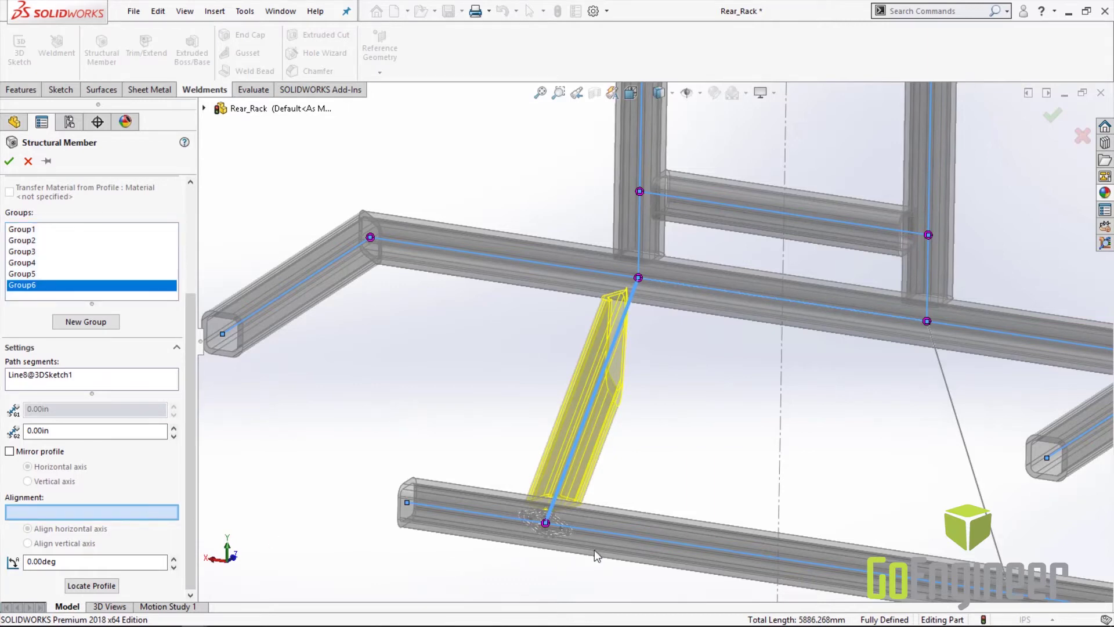
{"action": "left_click", "coordinate": [637, 536]}
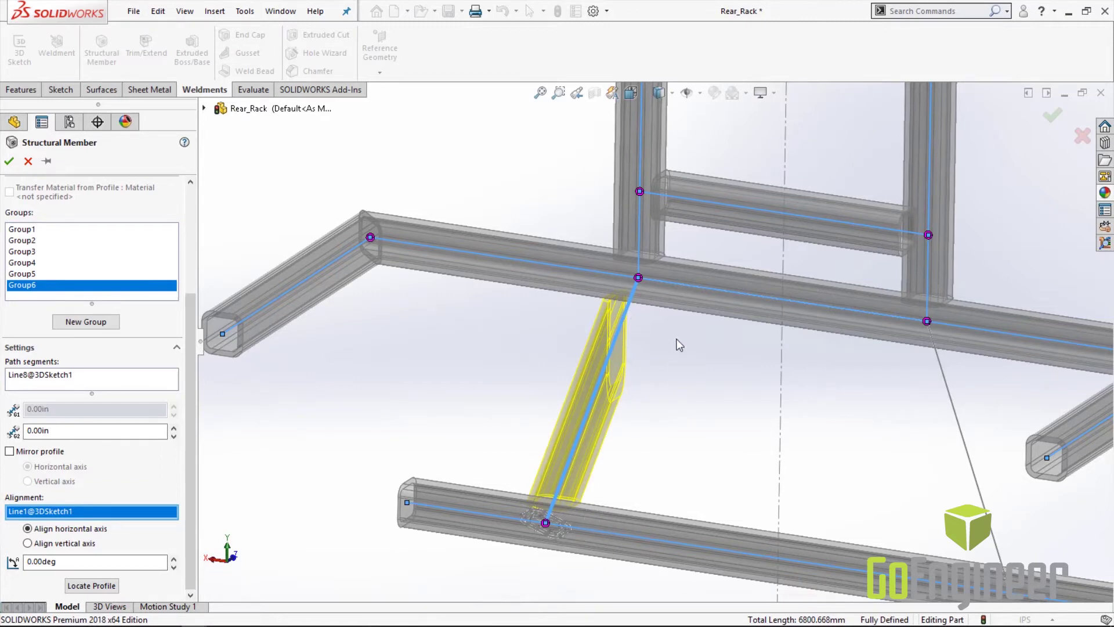
- Set the left diagonal brace's trim order to 2 in the corner treatment where it meets the middle frame and upright
{"action": "left_click", "coordinate": [638, 279]}
{"action": "left_click_drag", "start_coordinate": [556, 234], "coordinate": [404, 311]}
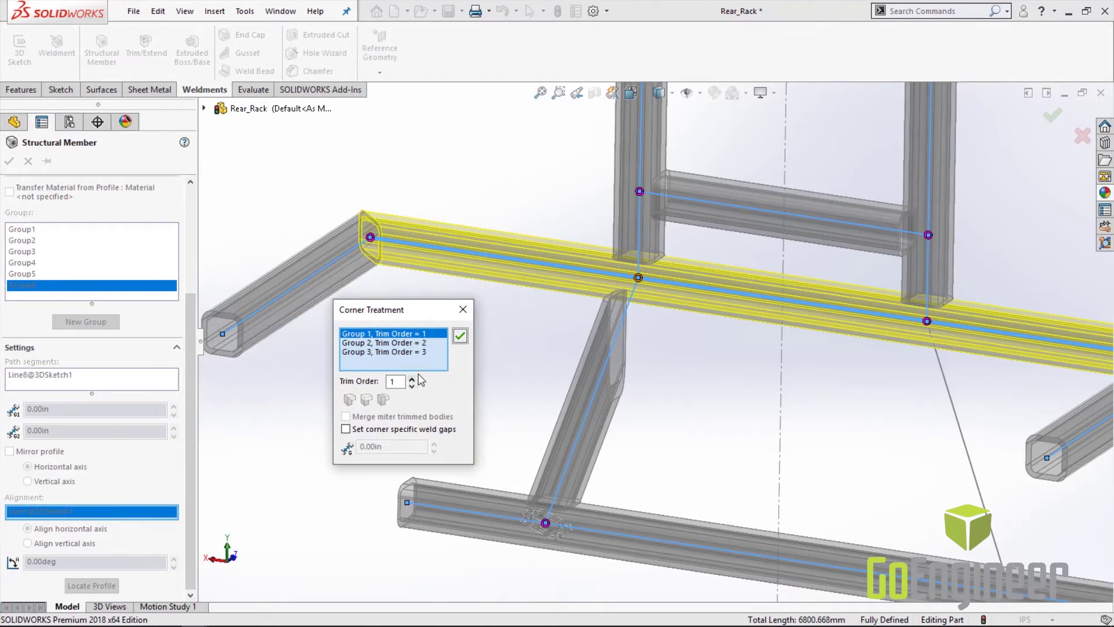
{"action": "left_click", "coordinate": [399, 343]}
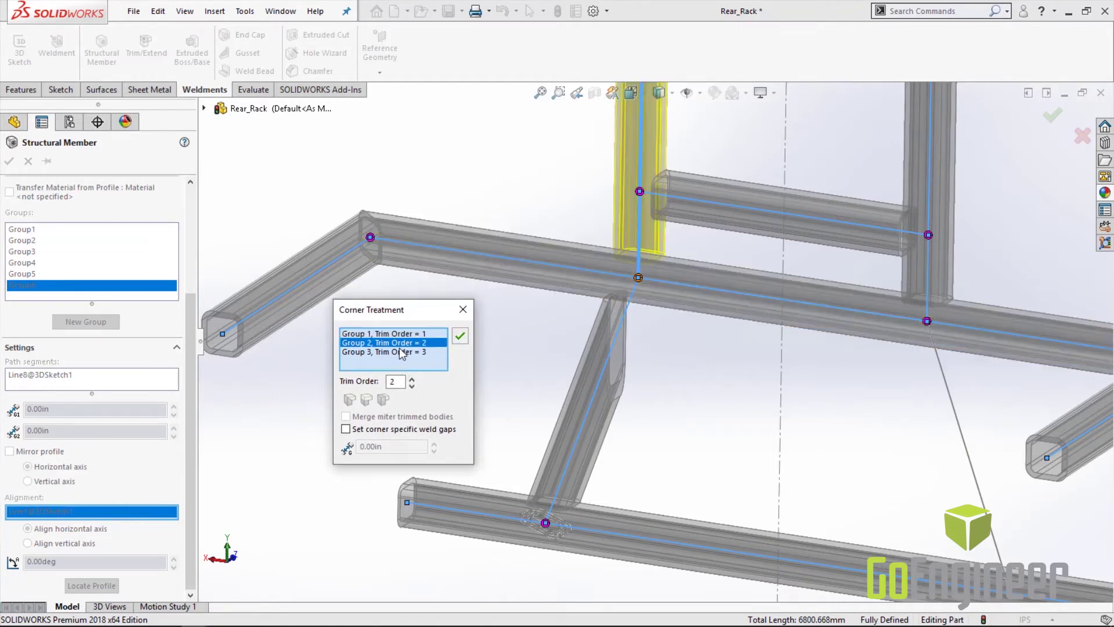
{"action": "left_click", "coordinate": [399, 351]}
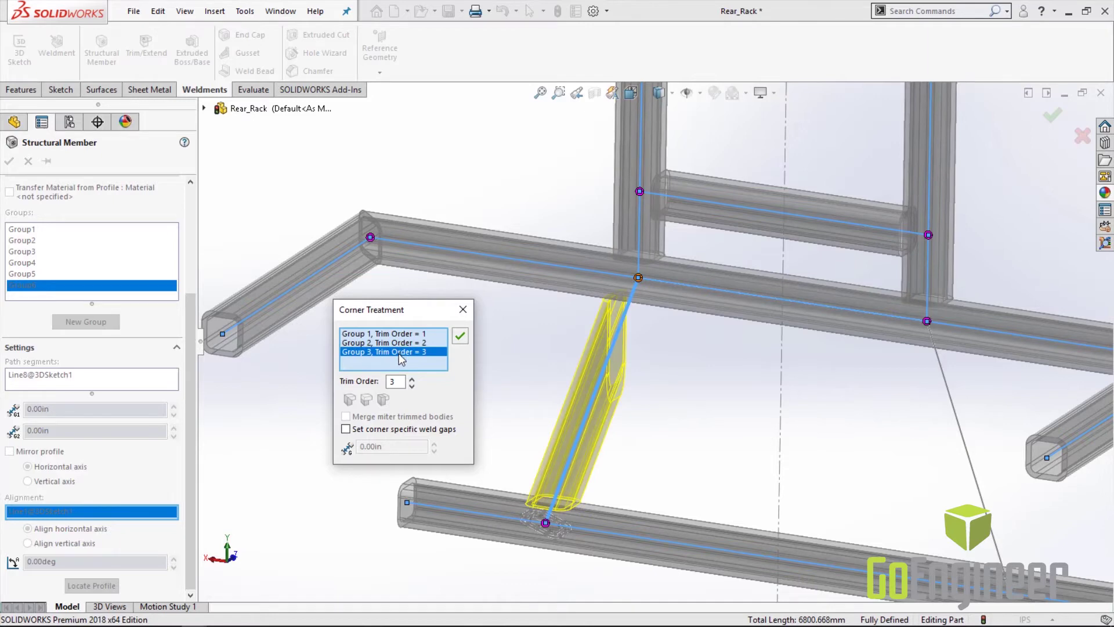
{"action": "left_click", "coordinate": [412, 386]}
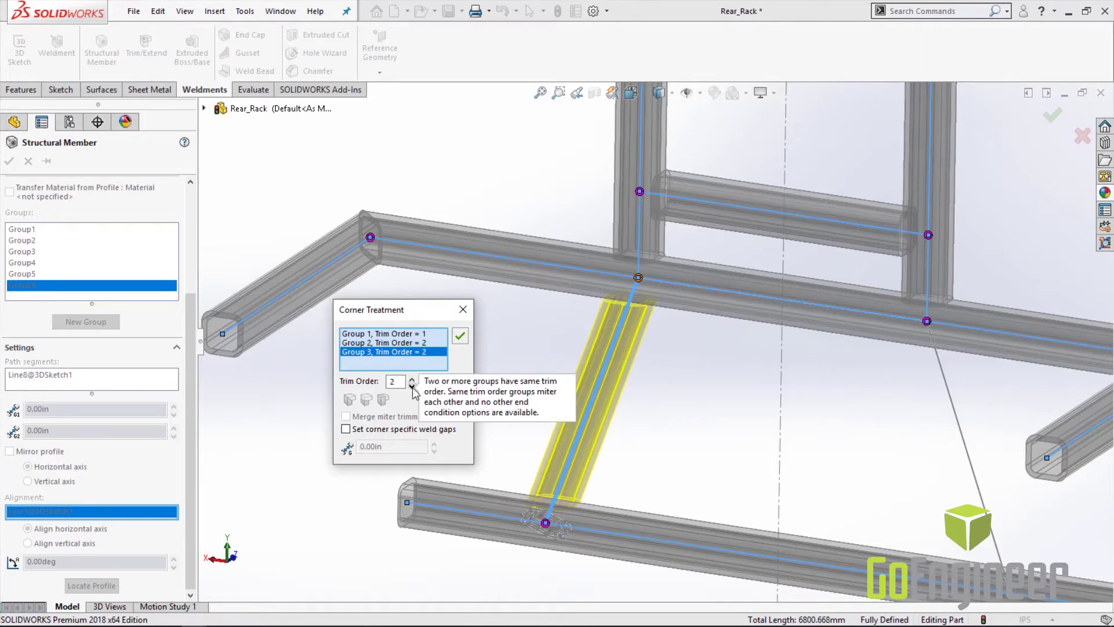
{"action": "left_click", "coordinate": [460, 337]}
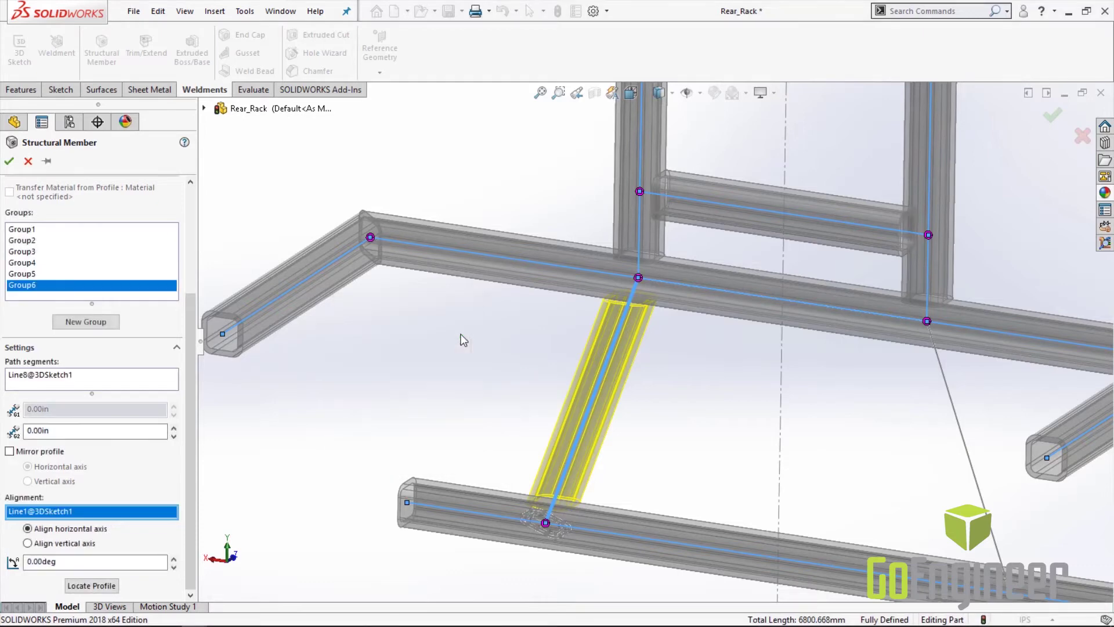
- Add a seventh member group with the right diagonal brace line and align its profile's horizontal axis to the lowest crossbar line
{"action": "left_click", "coordinate": [93, 324]}
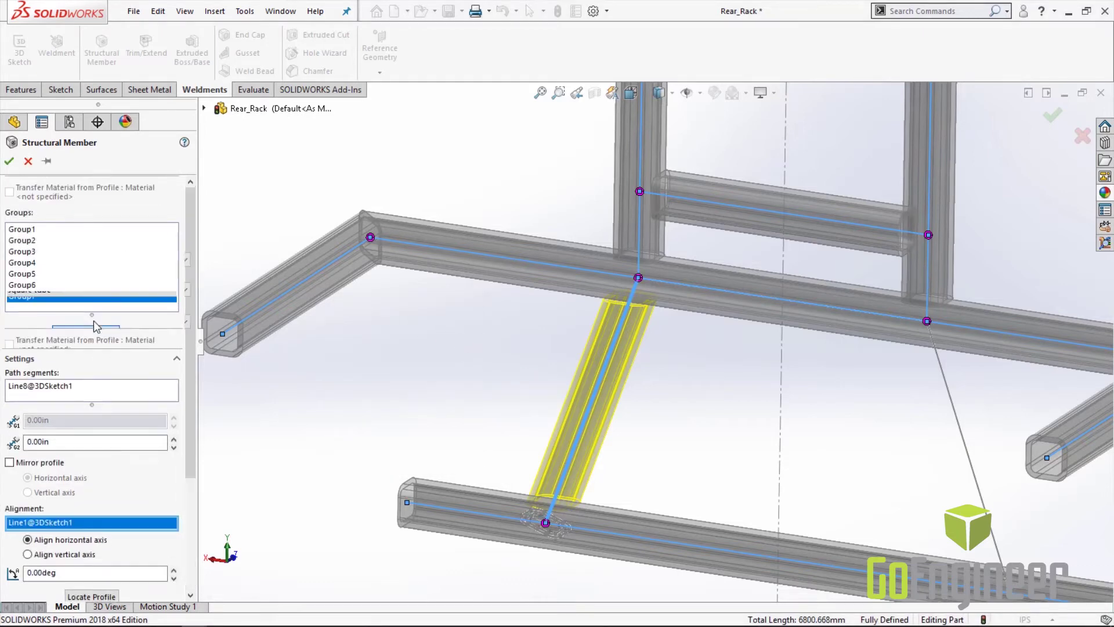
{"action": "left_click", "coordinate": [960, 433]}
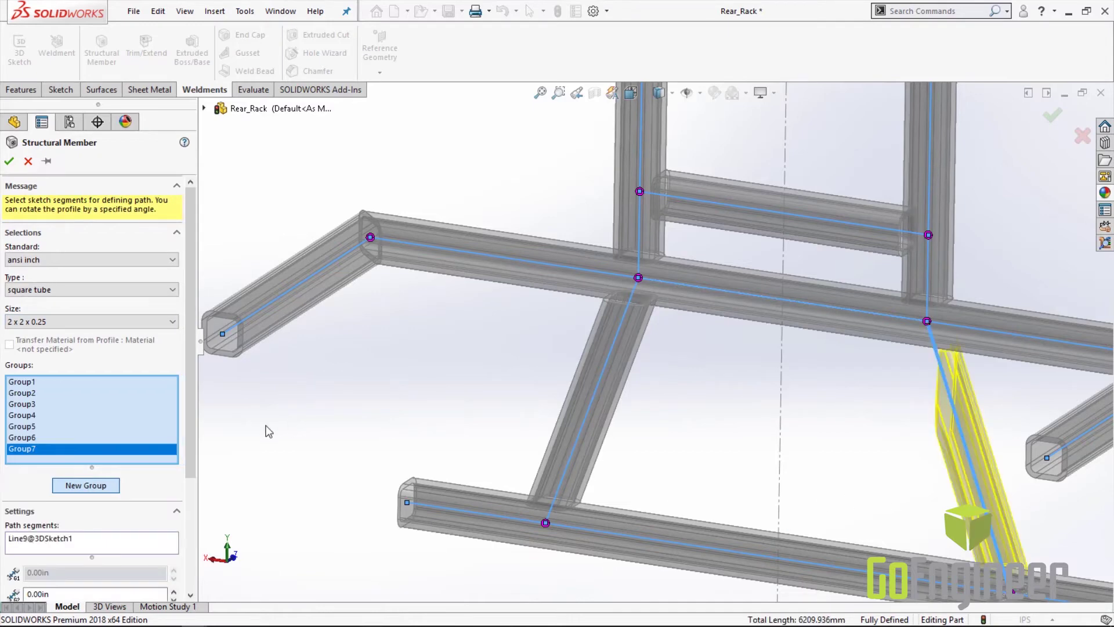
{"action": "left_click_drag", "start_coordinate": [187, 381], "coordinate": [180, 515]}
{"action": "left_click", "coordinate": [153, 513]}
{"action": "left_click", "coordinate": [949, 587]}
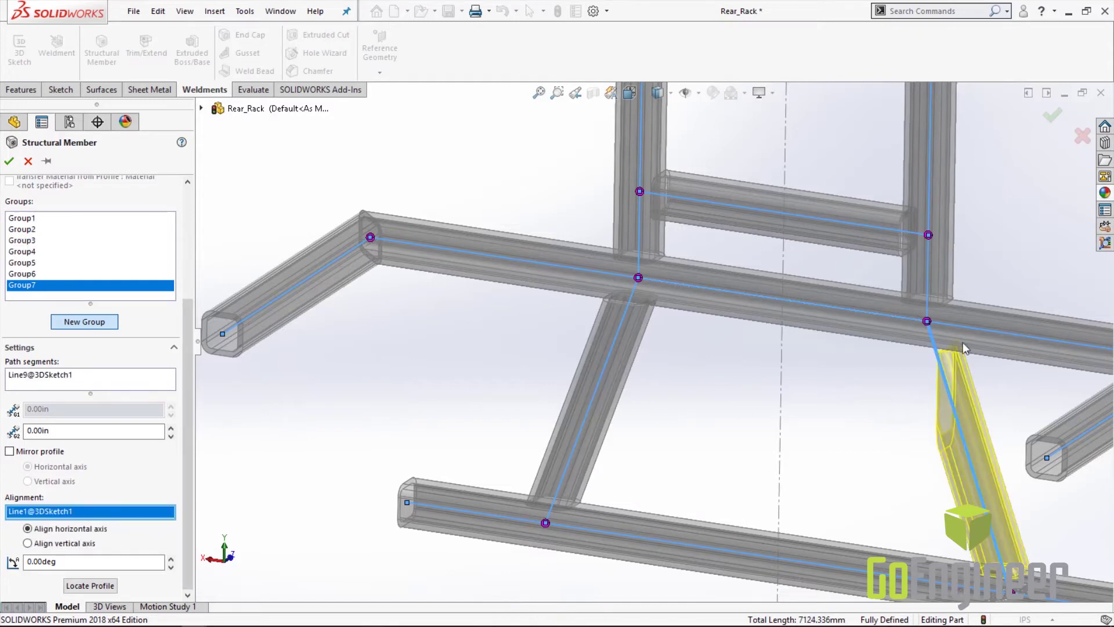
- Set the right diagonal brace's trim order to 2 at its joint with the middle frame and complete the structural member
{"action": "left_click", "coordinate": [928, 323]}
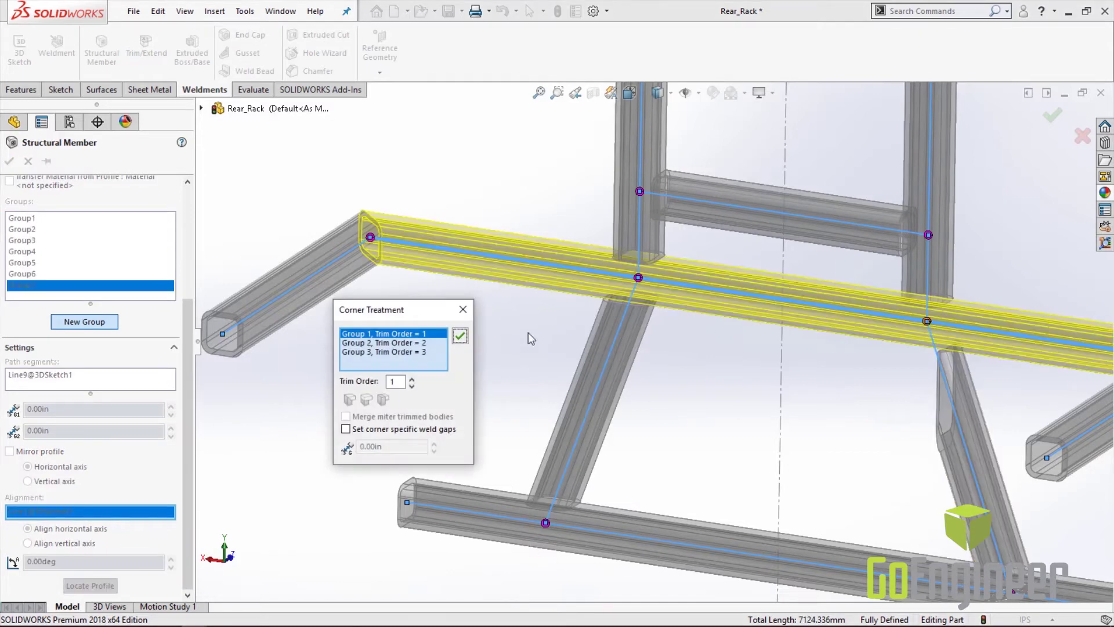
{"action": "left_click", "coordinate": [377, 352]}
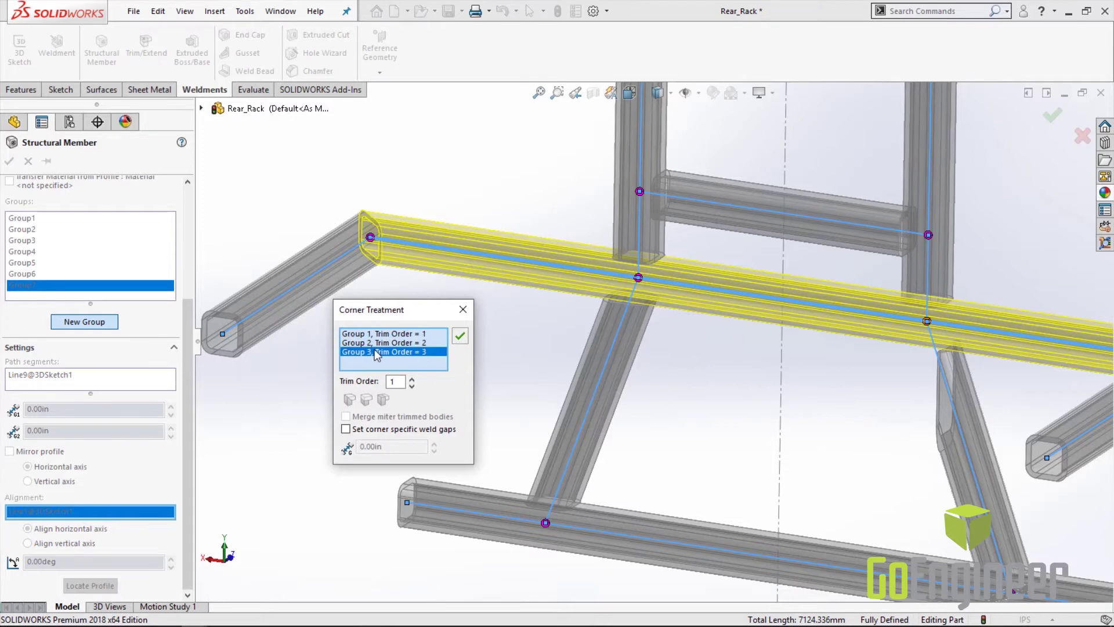
{"action": "left_click", "coordinate": [412, 386]}
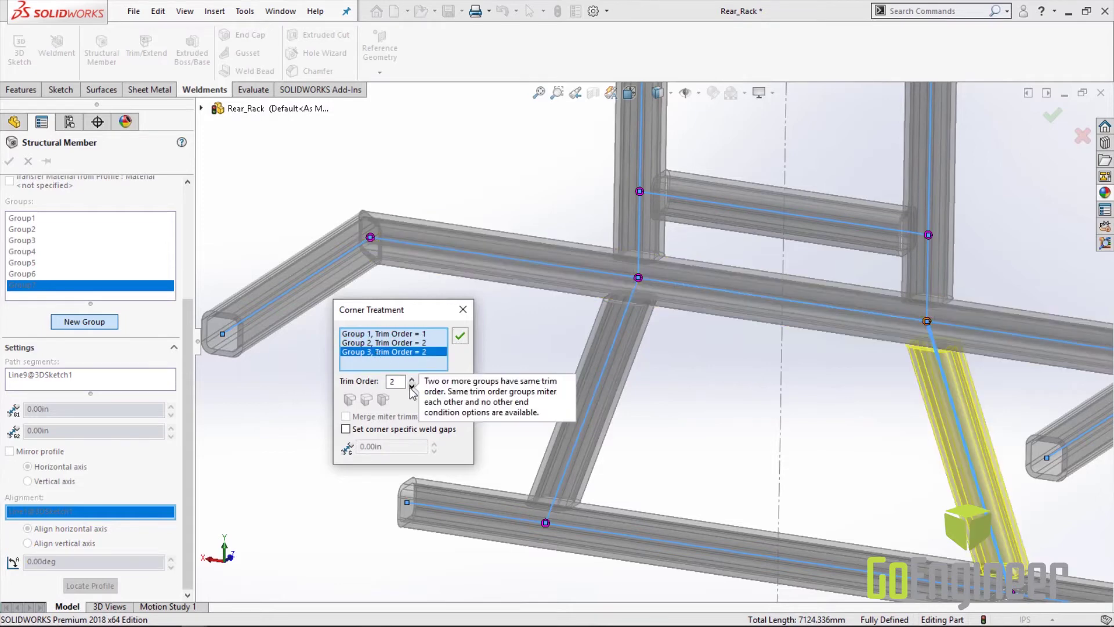
{"action": "left_click", "coordinate": [459, 335]}
{"action": "key", "text": "f"}
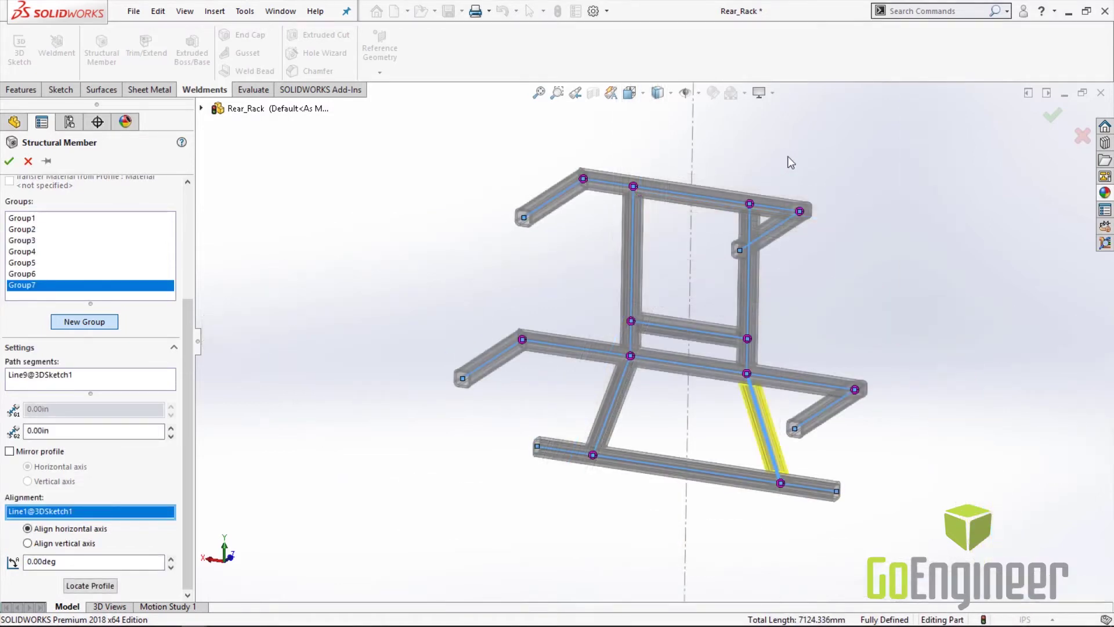
{"action": "left_click", "coordinate": [1052, 115]}
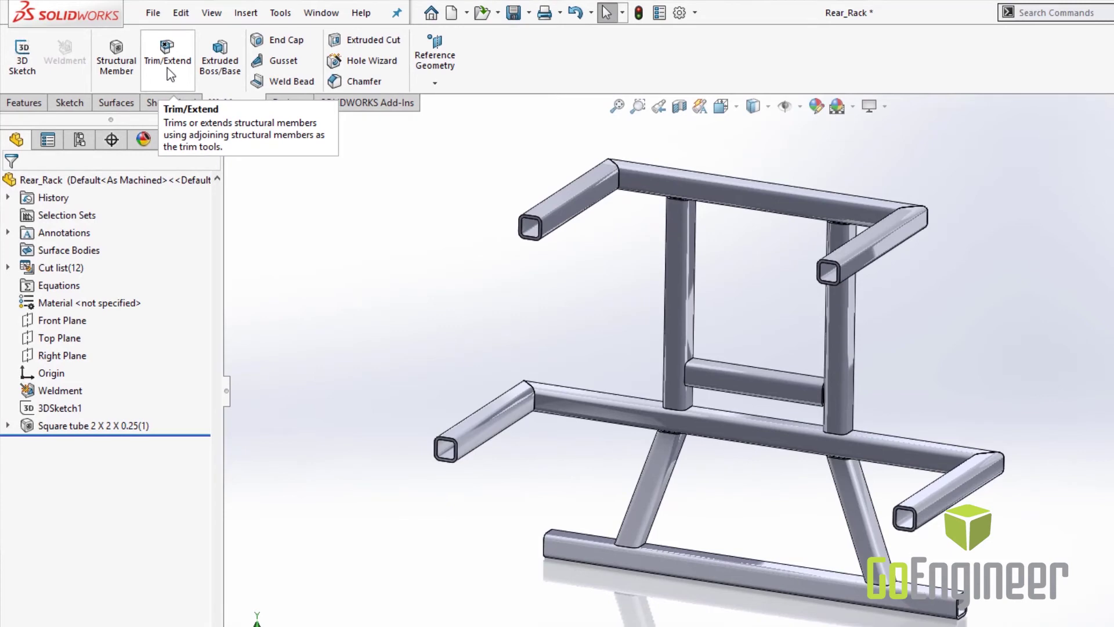
- Use Trim/Extend to trim the lower ends of both diagonal braces against the lowest crossbar body with a coped cut
{"action": "left_click", "coordinate": [167, 68]}
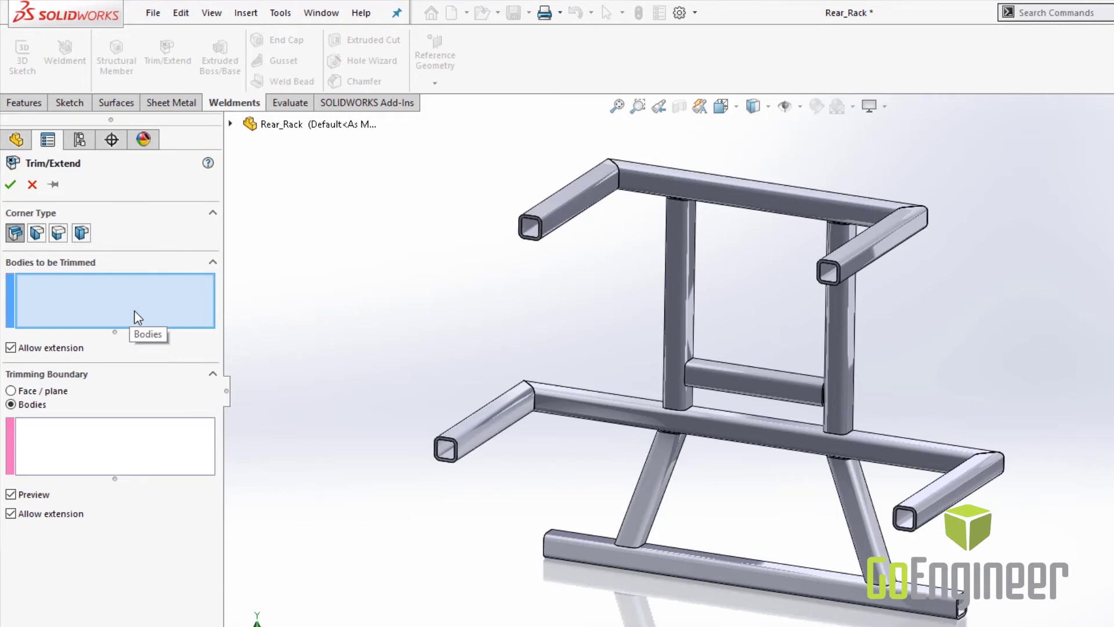
{"action": "left_click", "coordinate": [752, 571]}
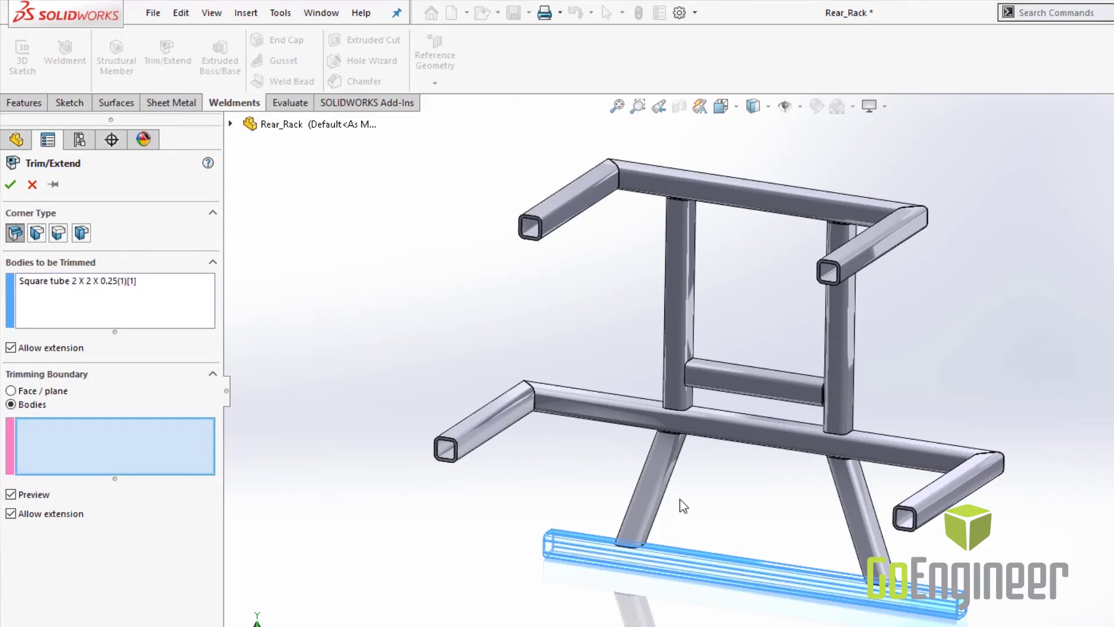
{"action": "left_click", "coordinate": [657, 490]}
{"action": "left_click", "coordinate": [852, 504]}
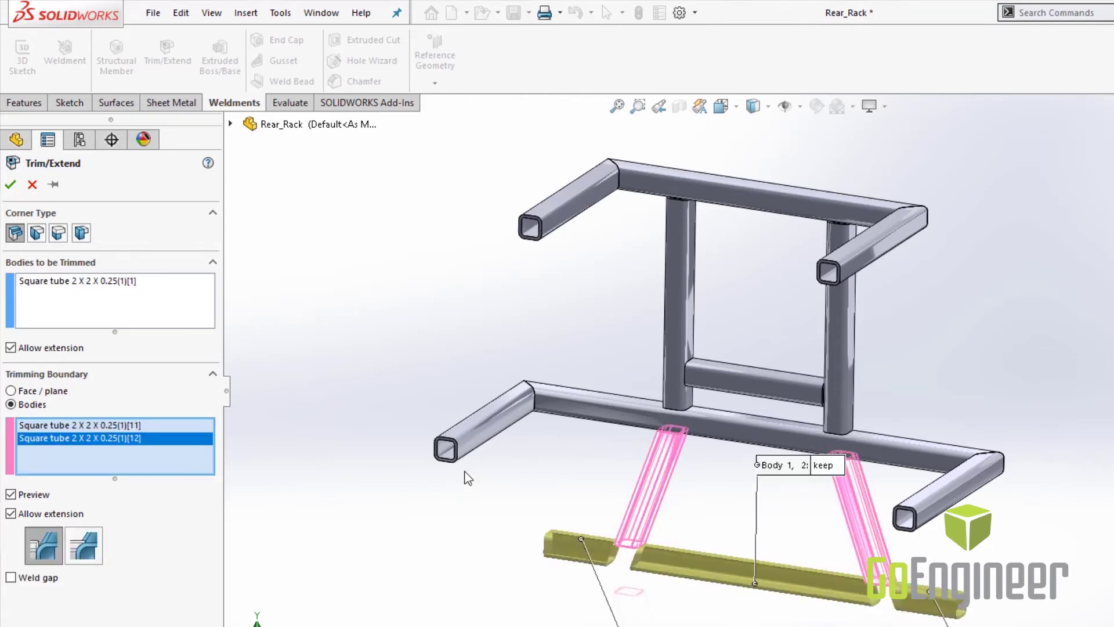
{"action": "left_click", "coordinate": [41, 550]}
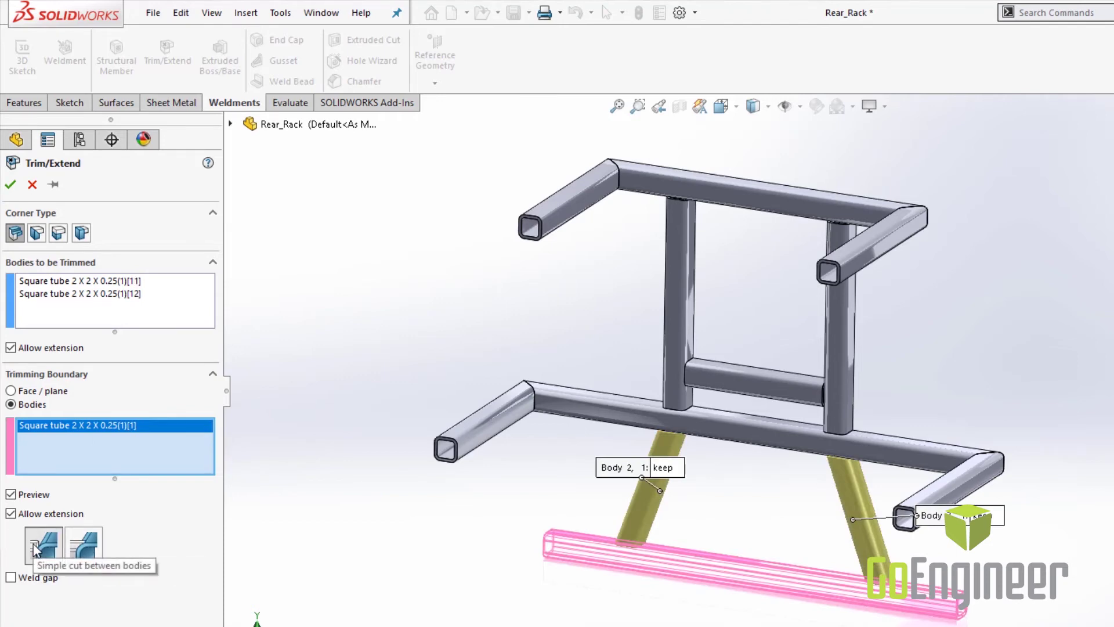
{"action": "left_click", "coordinate": [90, 548]}
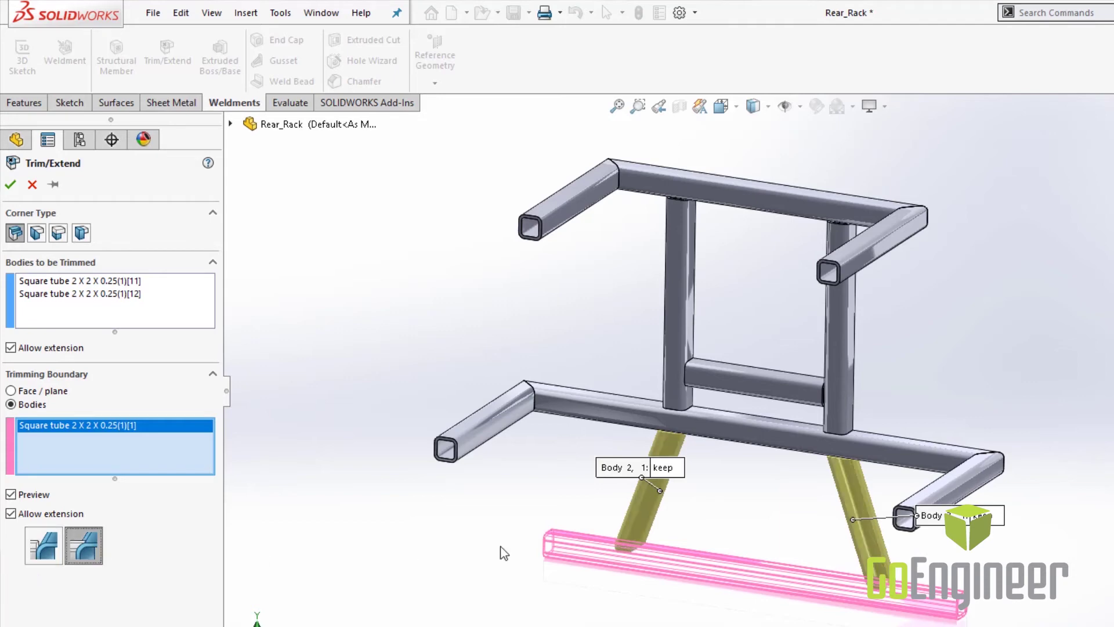
{"action": "left_click", "coordinate": [11, 185]}
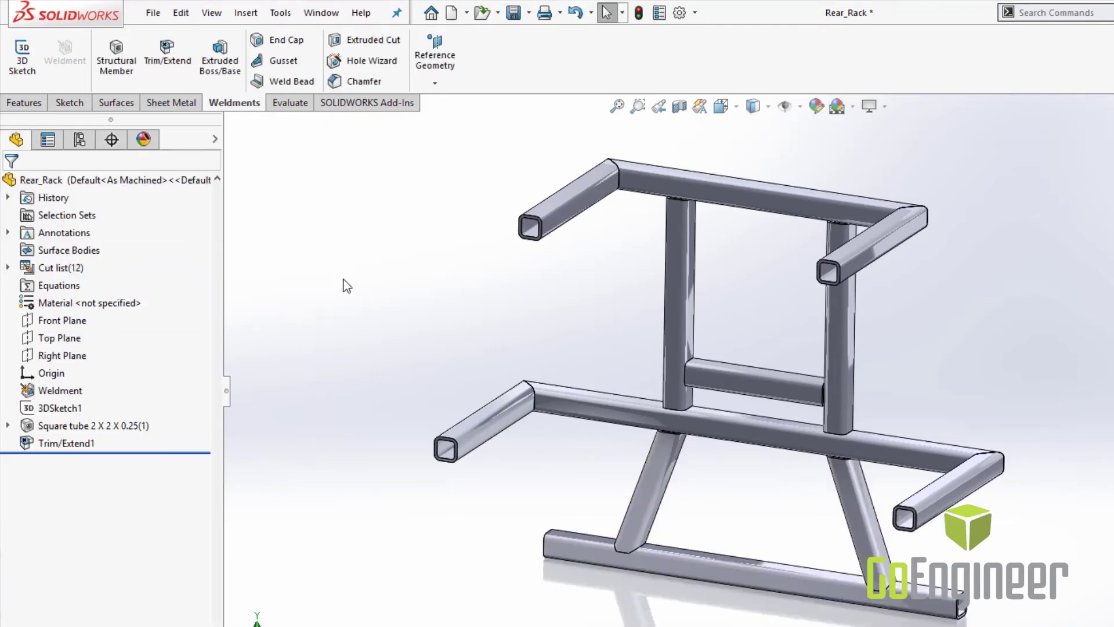
- Trim both diagonal braces against the middle frame's long crossbar with a coped cut, keeping the Trim/Extend command open for further trims
{"action": "left_click", "coordinate": [171, 71]}
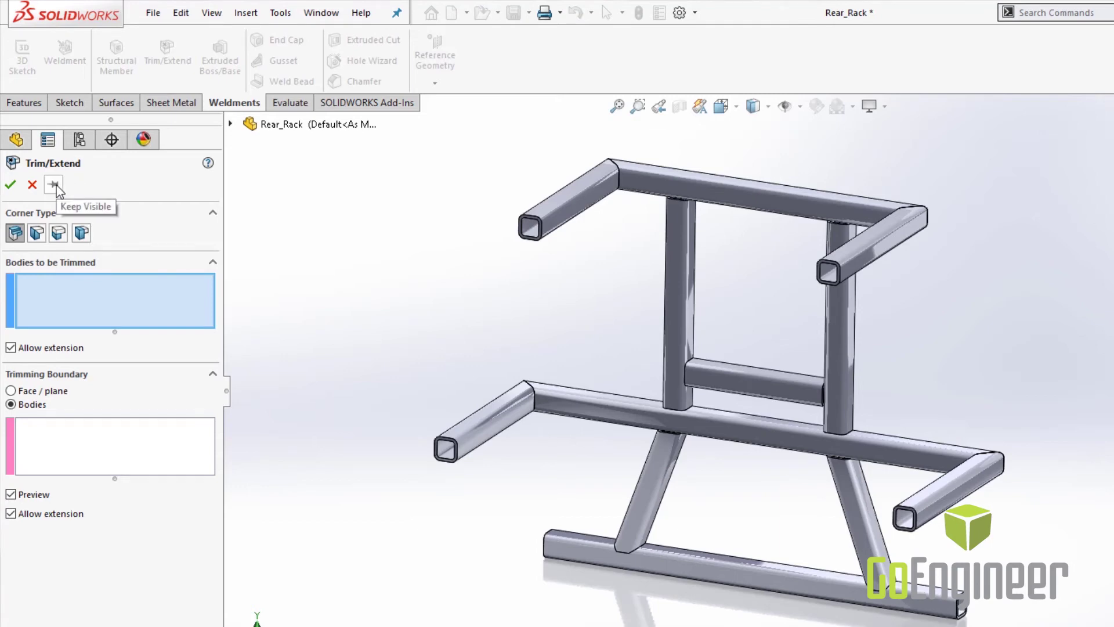
{"action": "left_click", "coordinate": [55, 185]}
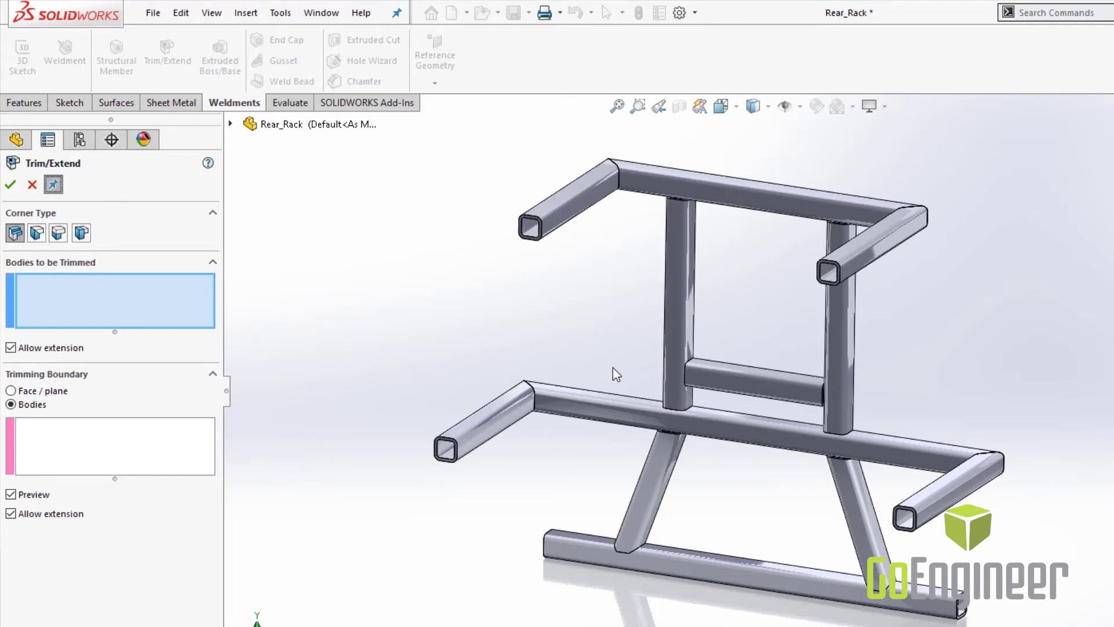
{"action": "scroll", "coordinate": [617, 361], "scroll_direction": "down", "scroll_amount": 2}
{"action": "left_click", "coordinate": [677, 487]}
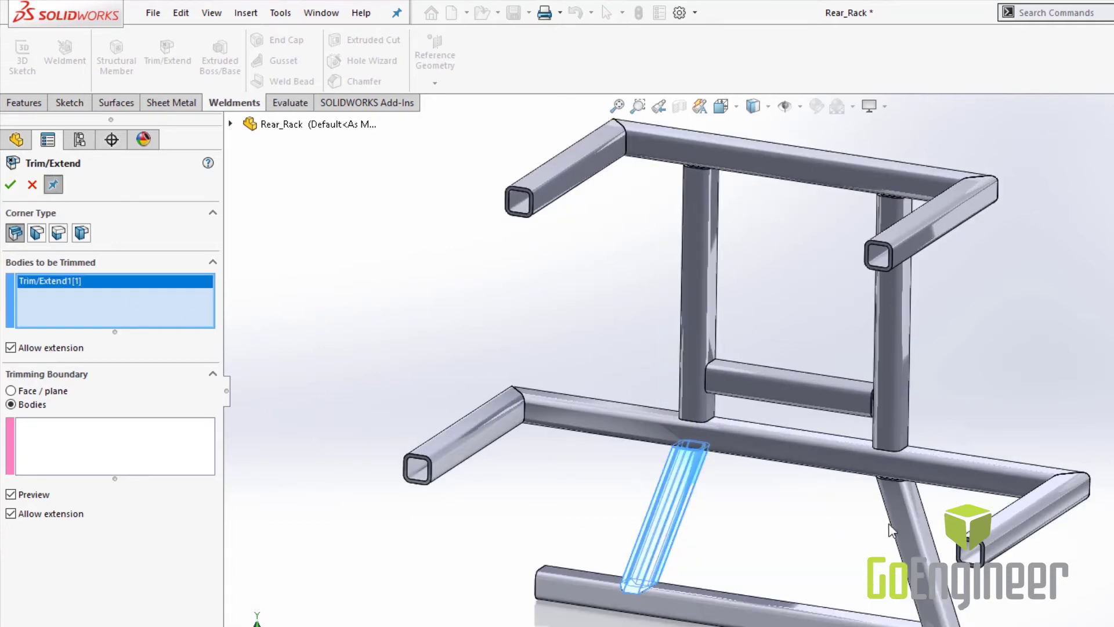
{"action": "left_click", "coordinate": [915, 537]}
{"action": "left_click", "coordinate": [124, 448]}
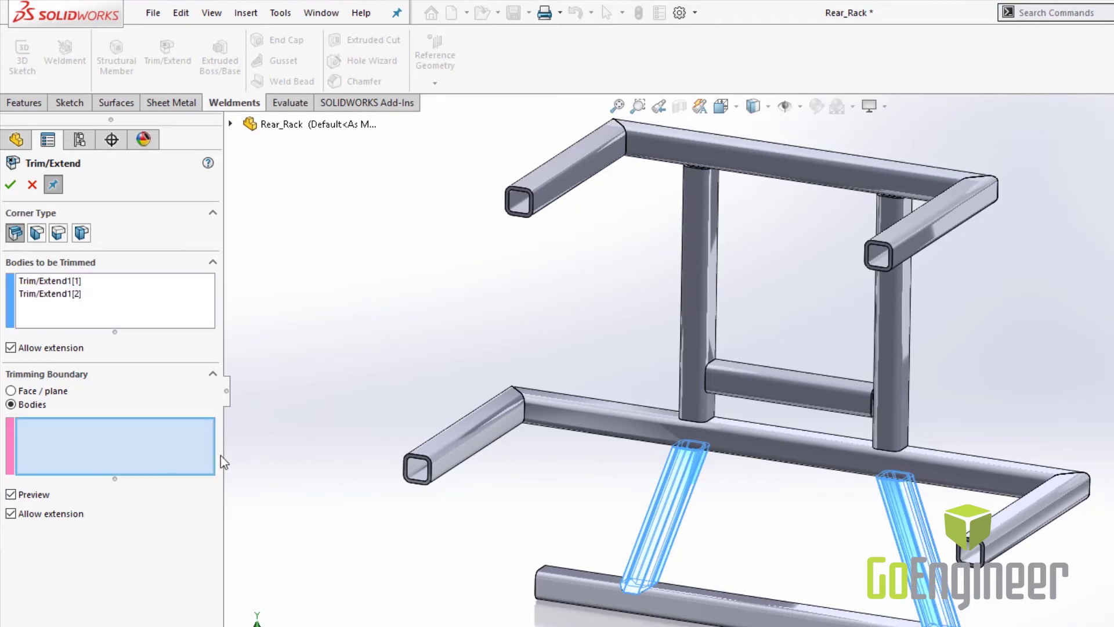
{"action": "left_click", "coordinate": [757, 450]}
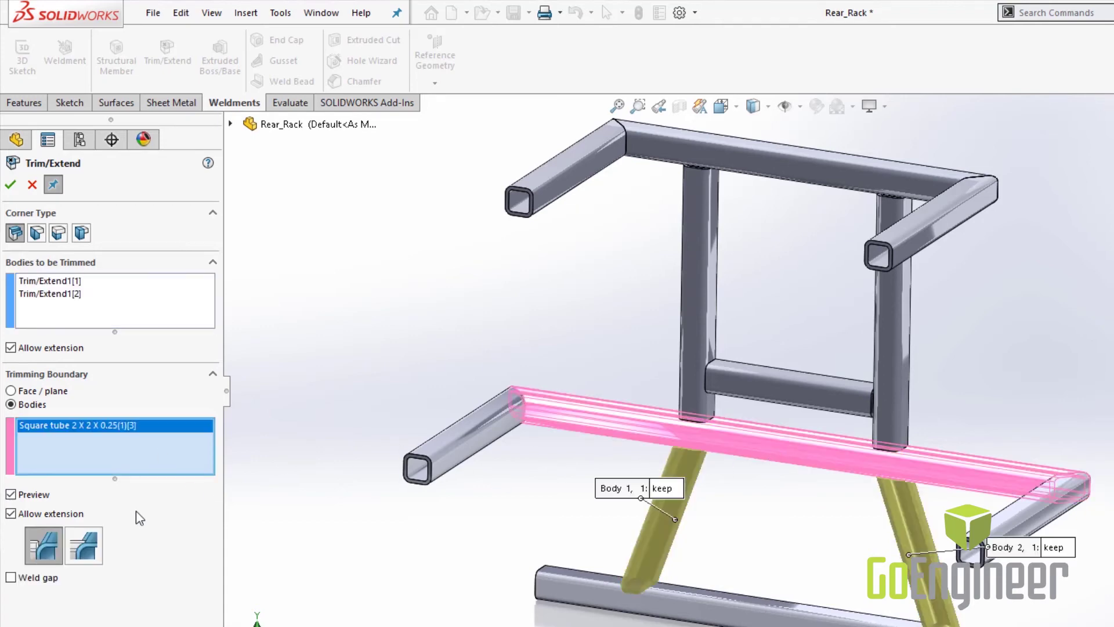
{"action": "left_click", "coordinate": [92, 542]}
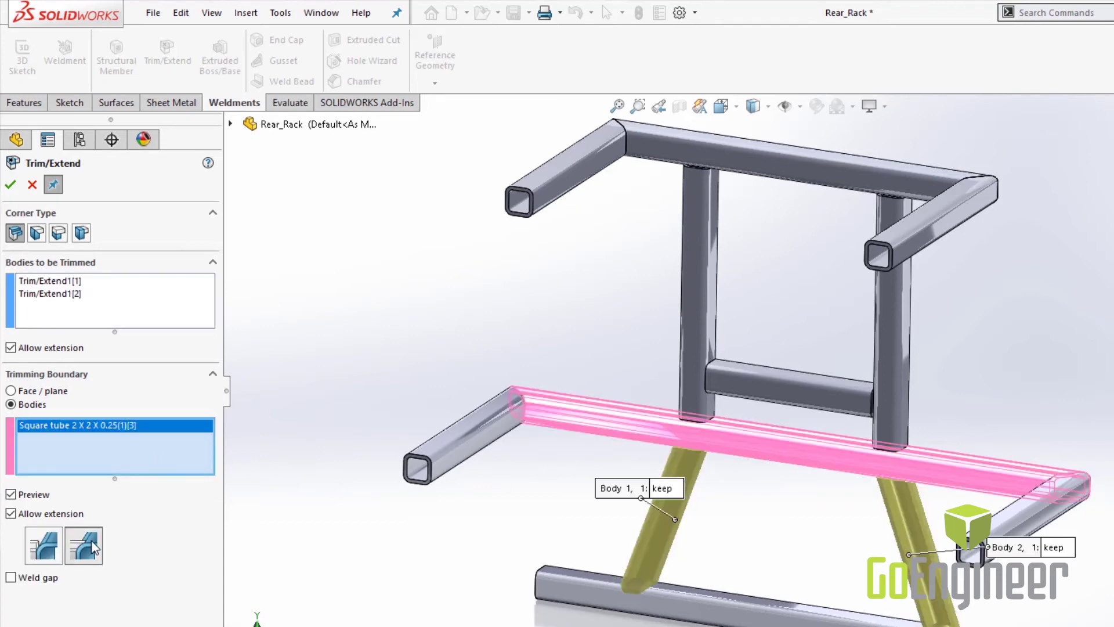
{"action": "left_click", "coordinate": [10, 186]}
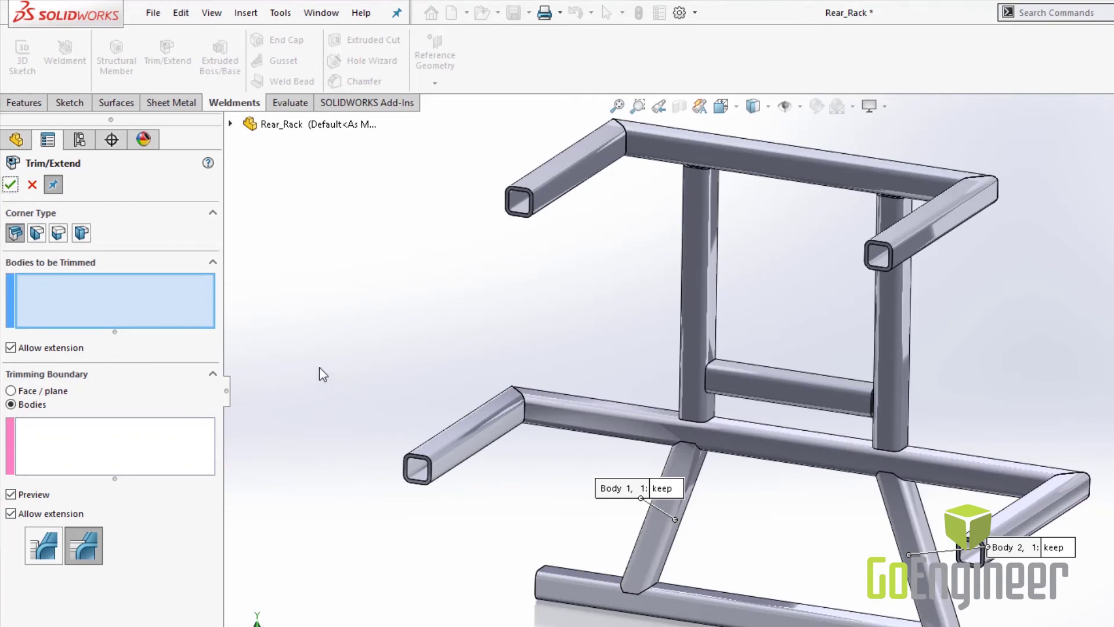
- Trim both vertical uprights against the middle frame's long crossbar with a coped cut and finish the Trim/Extend command
{"action": "left_click", "coordinate": [691, 334]}
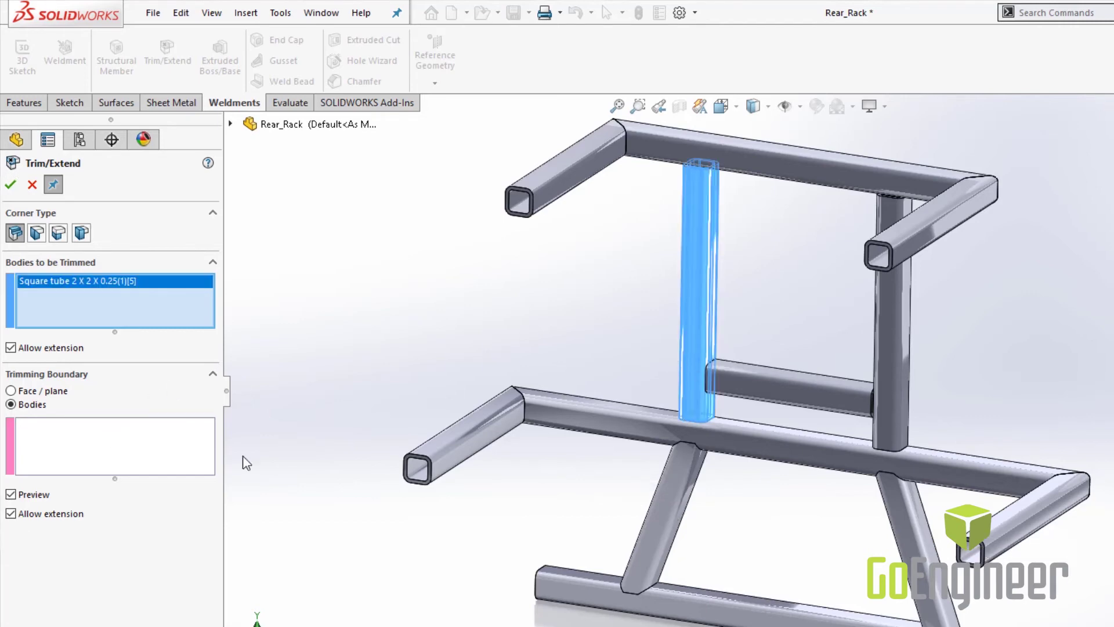
{"action": "left_click", "coordinate": [902, 334]}
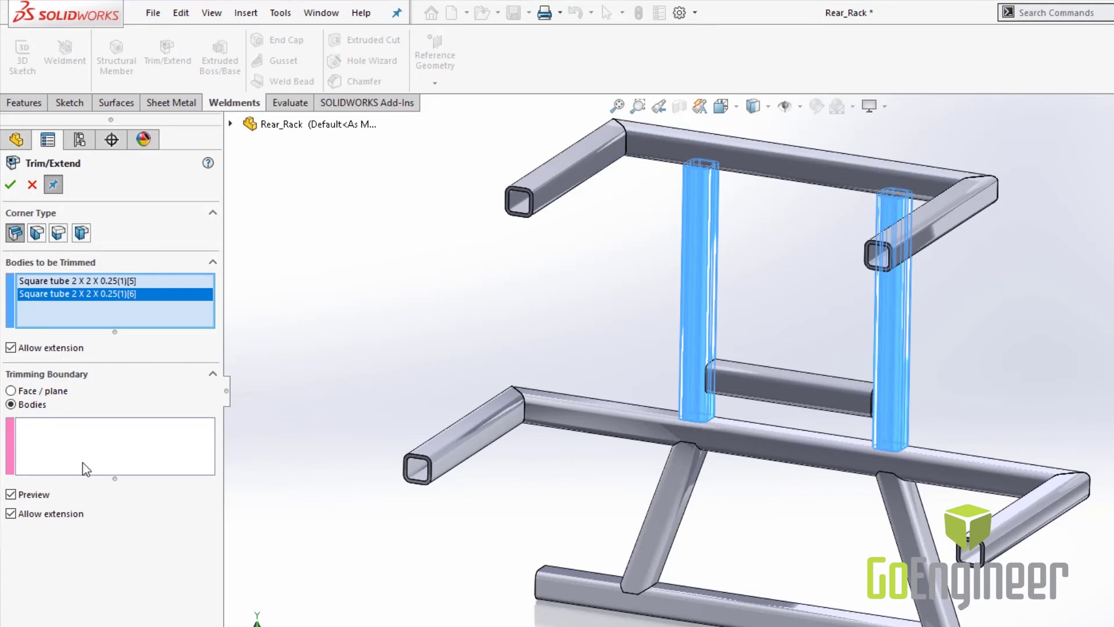
{"action": "left_click", "coordinate": [93, 455]}
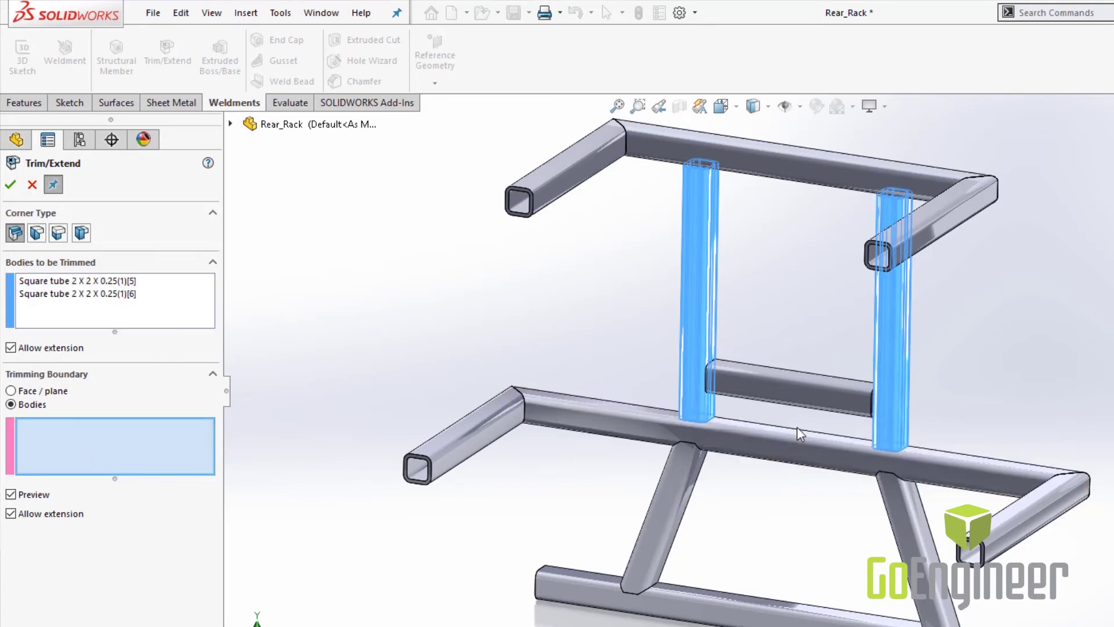
{"action": "left_click", "coordinate": [796, 448]}
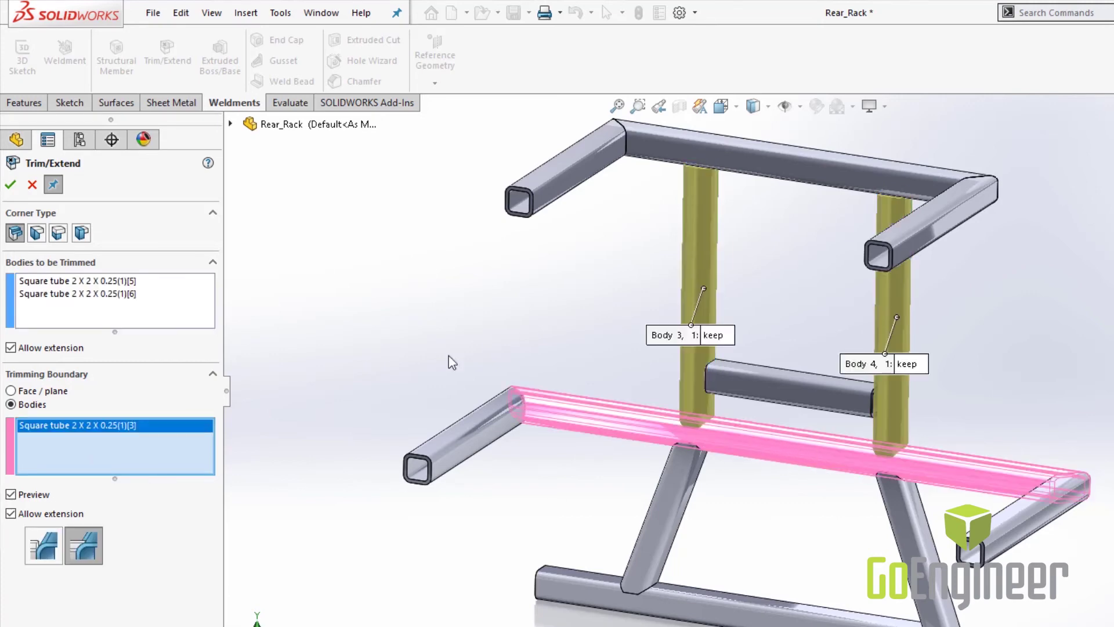
{"action": "left_click", "coordinate": [11, 185]}
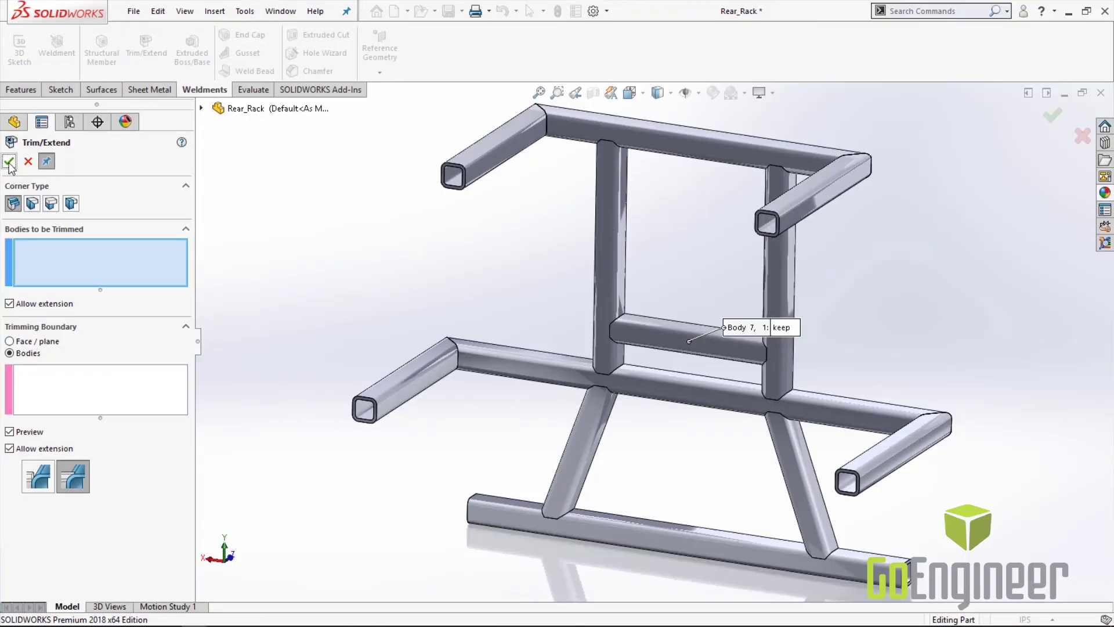
{"action": "left_click", "coordinate": [8, 162]}
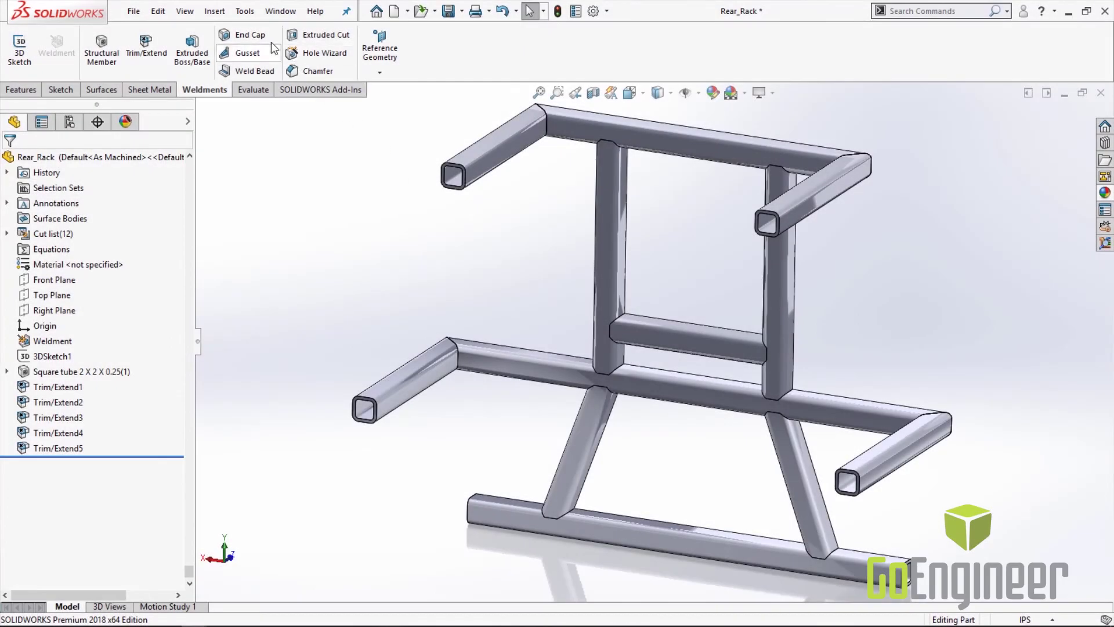
- Start an End Cap on the upper frame's left arm opening, using Offset Value for the offset and a 0.5 in corner fillet
{"action": "left_click", "coordinate": [258, 36]}
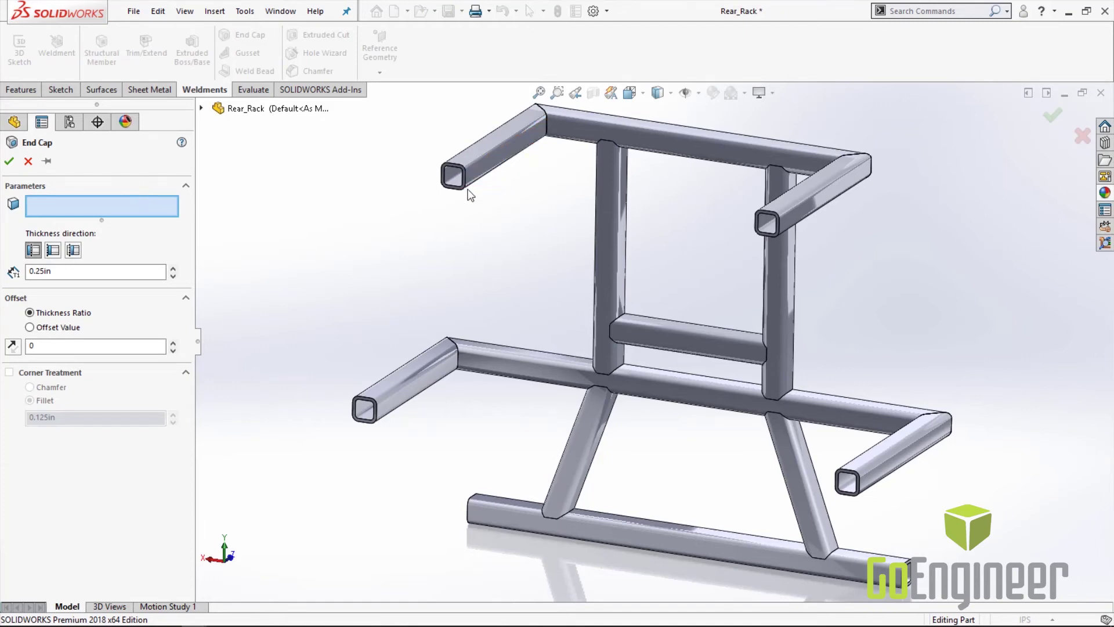
{"action": "scroll", "coordinate": [468, 184], "scroll_direction": "down", "scroll_amount": 2}
{"action": "scroll", "coordinate": [468, 184], "scroll_direction": "down", "scroll_amount": 3}
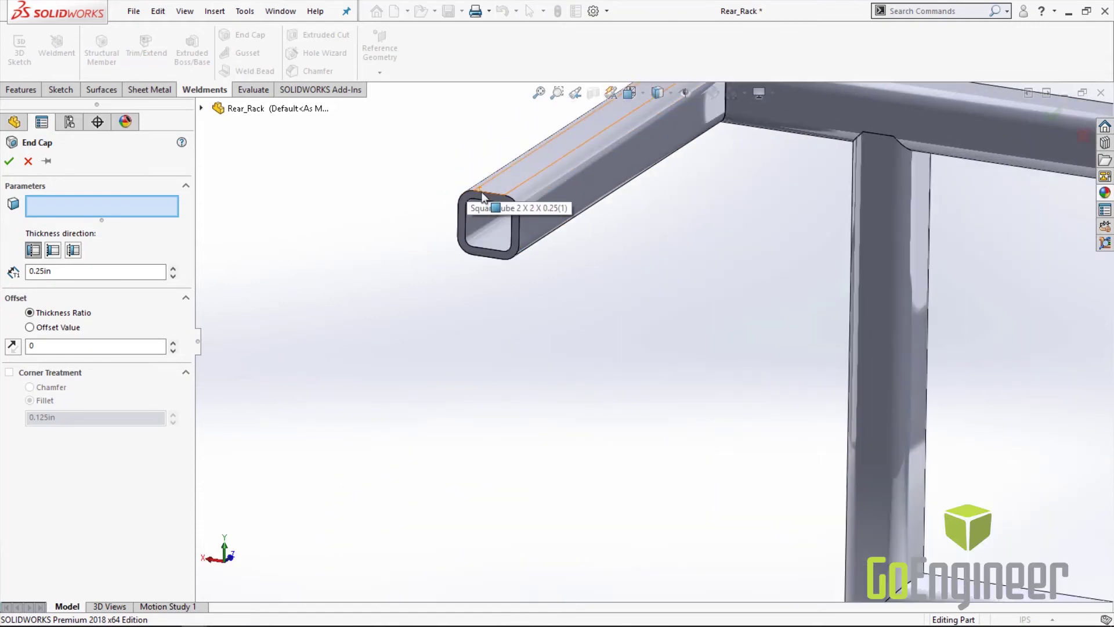
{"action": "left_click", "coordinate": [490, 202]}
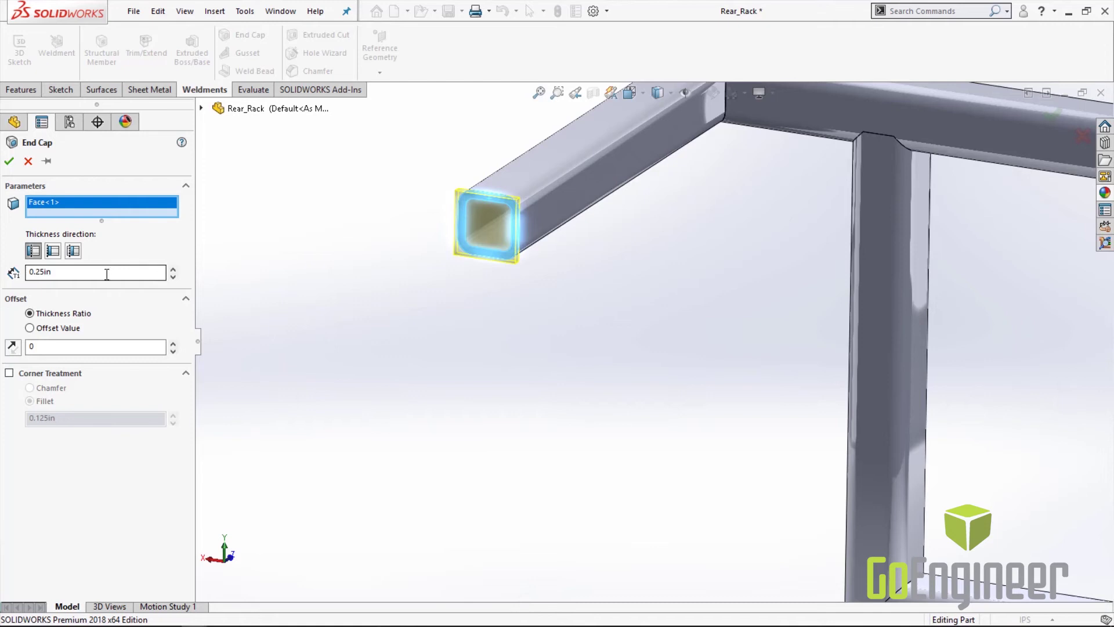
{"action": "left_click", "coordinate": [46, 329]}
{"action": "left_click", "coordinate": [9, 373]}
{"action": "double_click", "coordinate": [83, 418]}
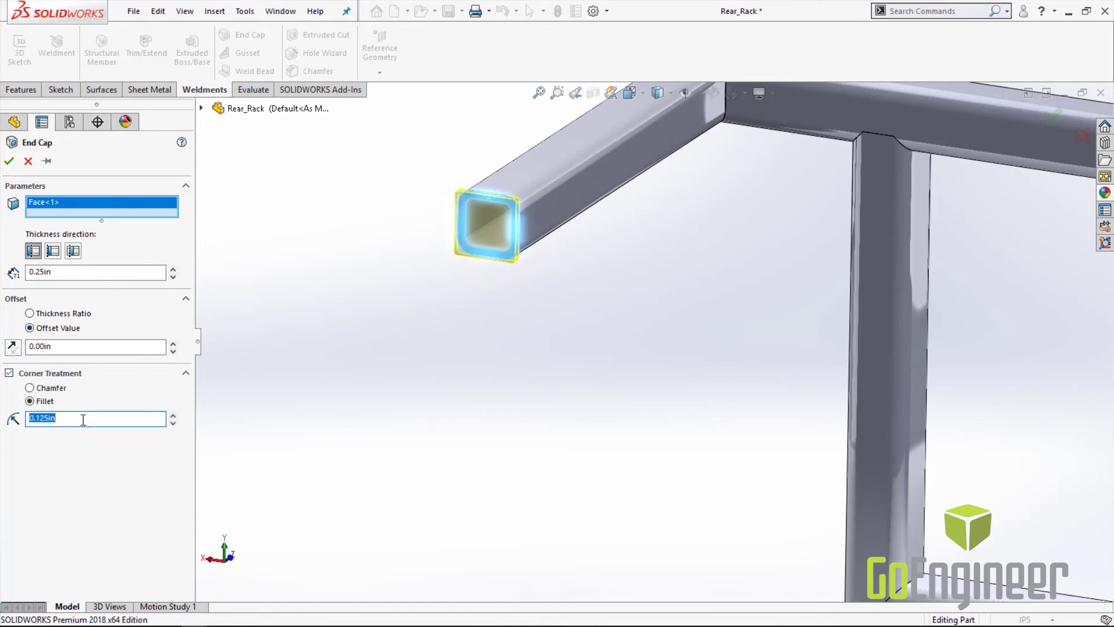
{"action": "type", "text": ".5"}
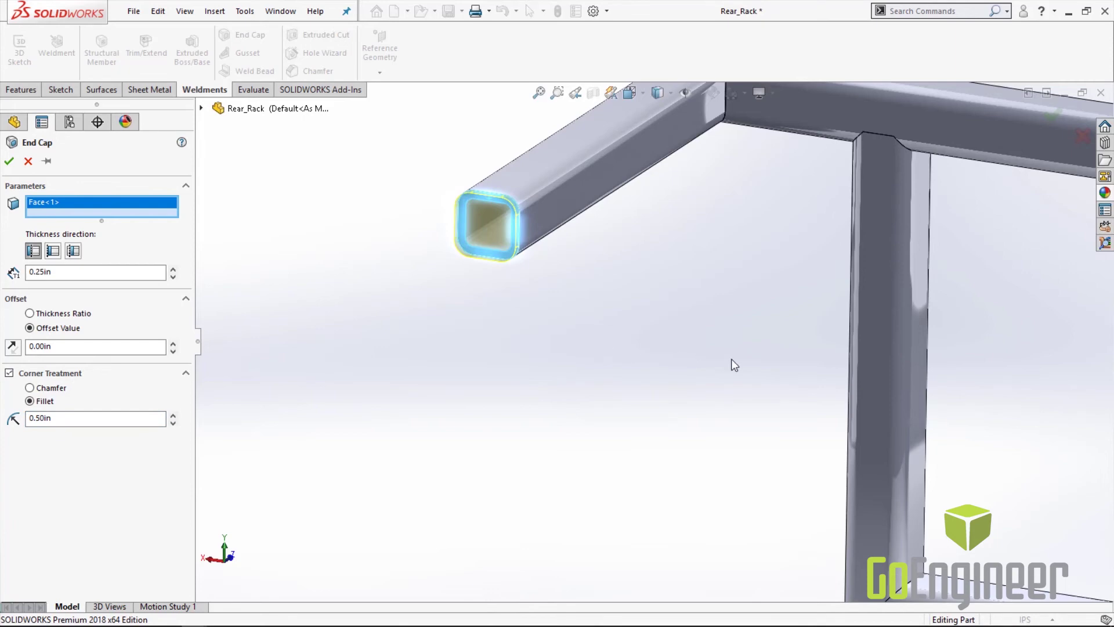
- Add the other three open arm ends and both ends of the lowest crossbar to the end caps, and complete the feature
{"action": "scroll", "coordinate": [755, 363], "scroll_direction": "up", "scroll_amount": 3}
{"action": "scroll", "coordinate": [897, 374], "scroll_direction": "up", "scroll_amount": 1}
{"action": "scroll", "coordinate": [897, 360], "scroll_direction": "down", "scroll_amount": 3}
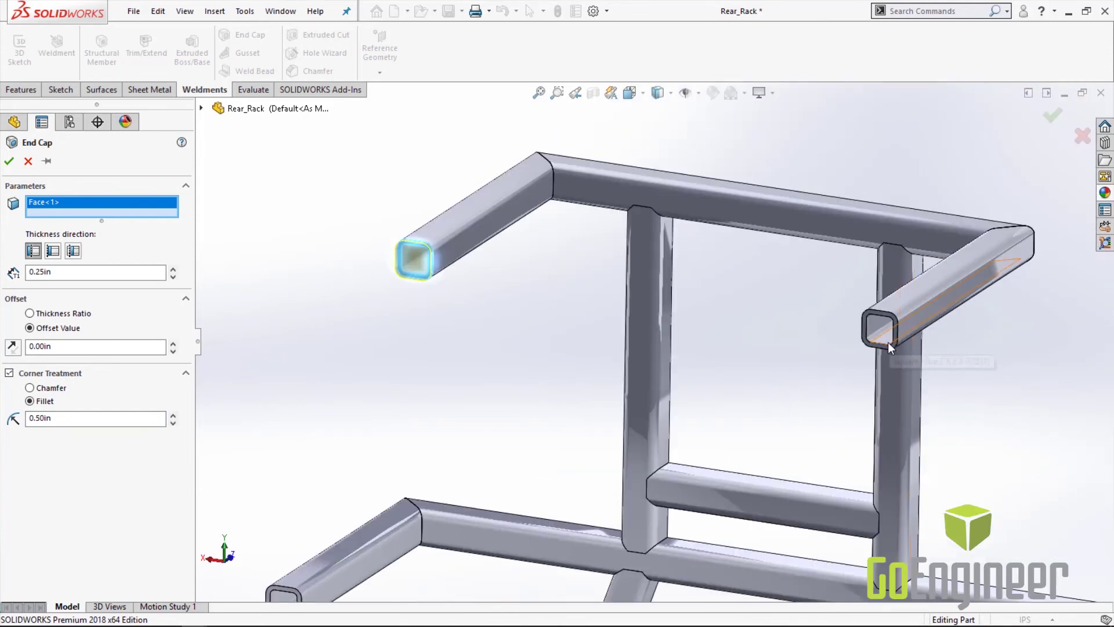
{"action": "left_click", "coordinate": [886, 339]}
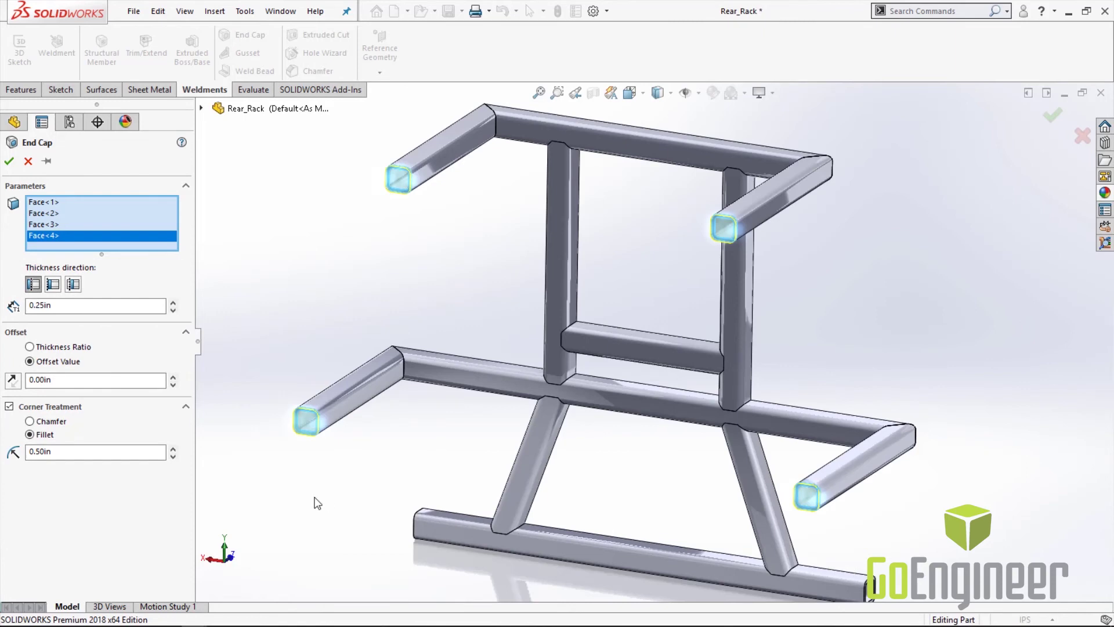
{"action": "middle_click_drag", "start_coordinate": [407, 377], "coordinate": [415, 510]}
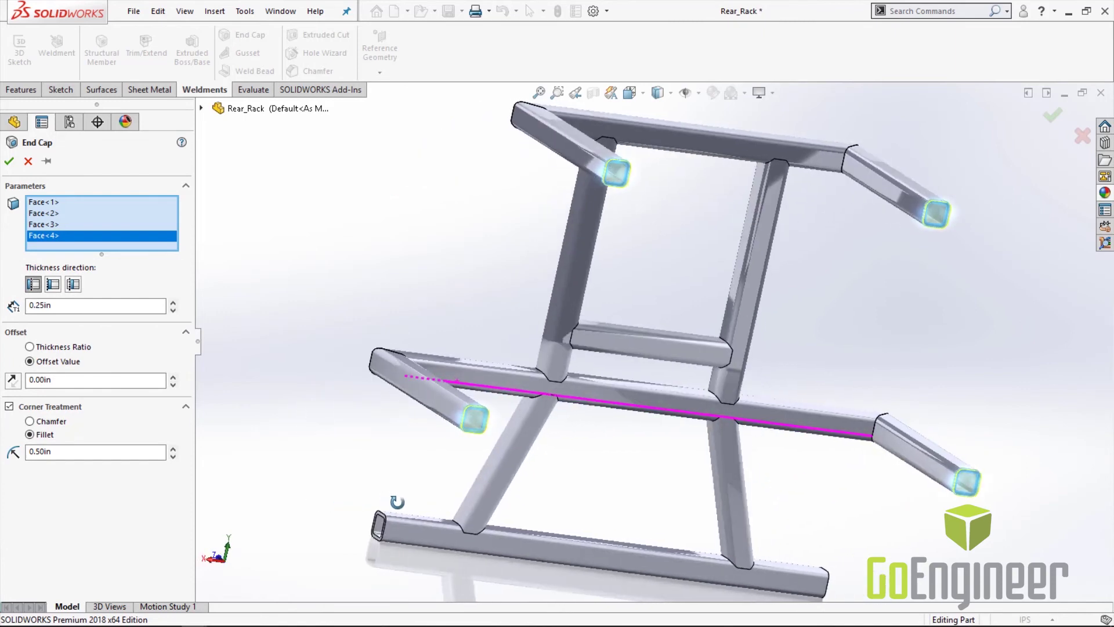
{"action": "scroll", "coordinate": [414, 510], "scroll_direction": "down", "scroll_amount": 5}
{"action": "left_click", "coordinate": [417, 482]}
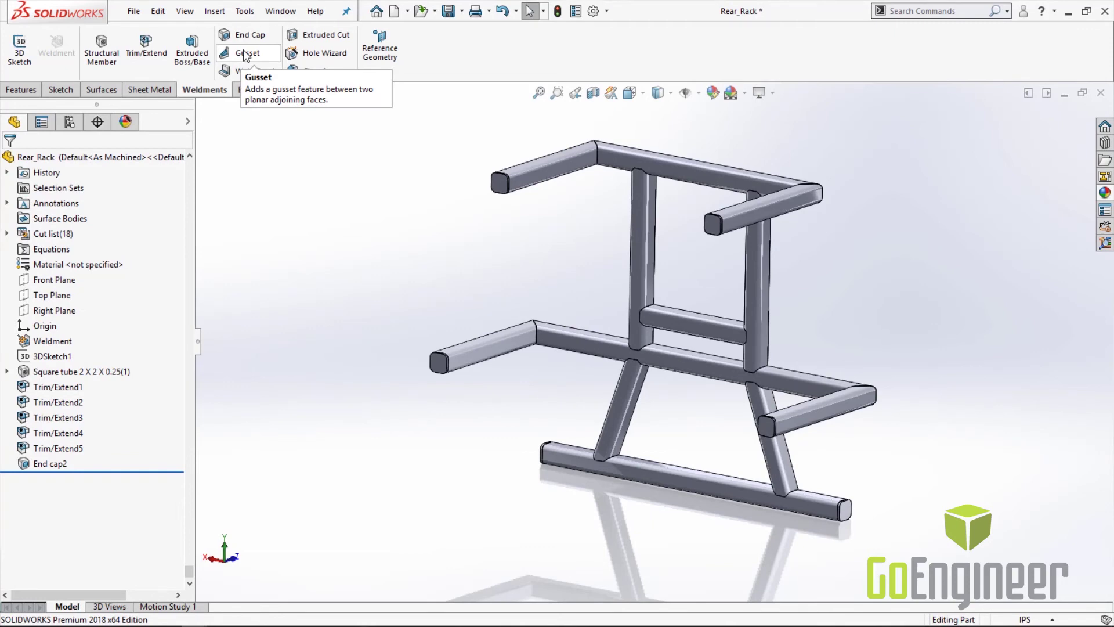
- Add a triangular gusset with d1 and d2 of 2 in between the short crossbar's upper face and the left upright's inner face
{"action": "left_click", "coordinate": [244, 56]}
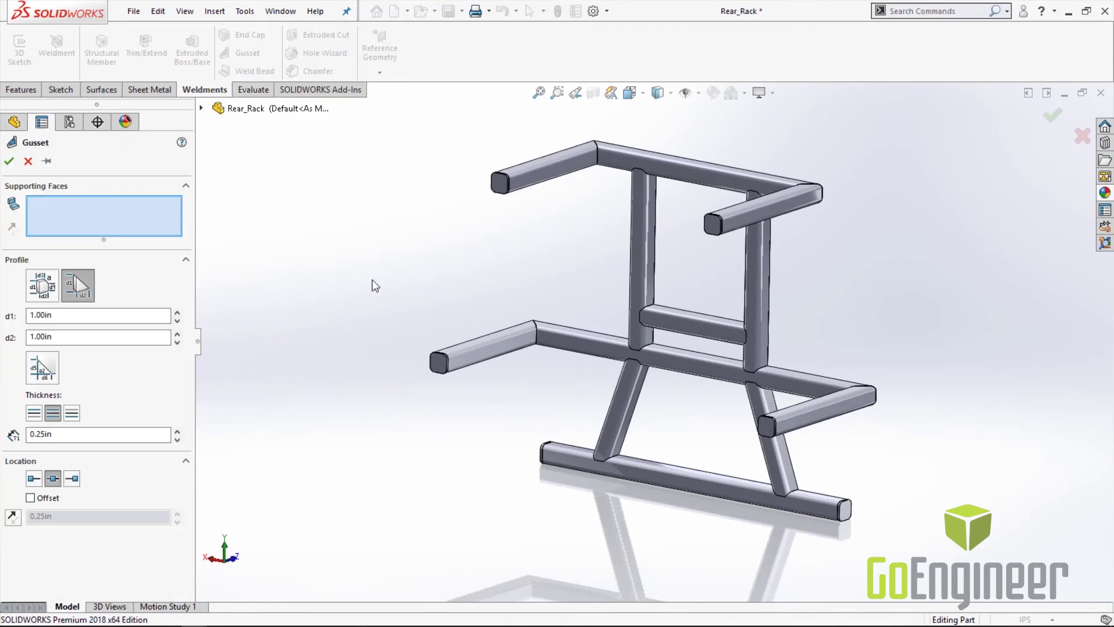
{"action": "left_click", "coordinate": [666, 312]}
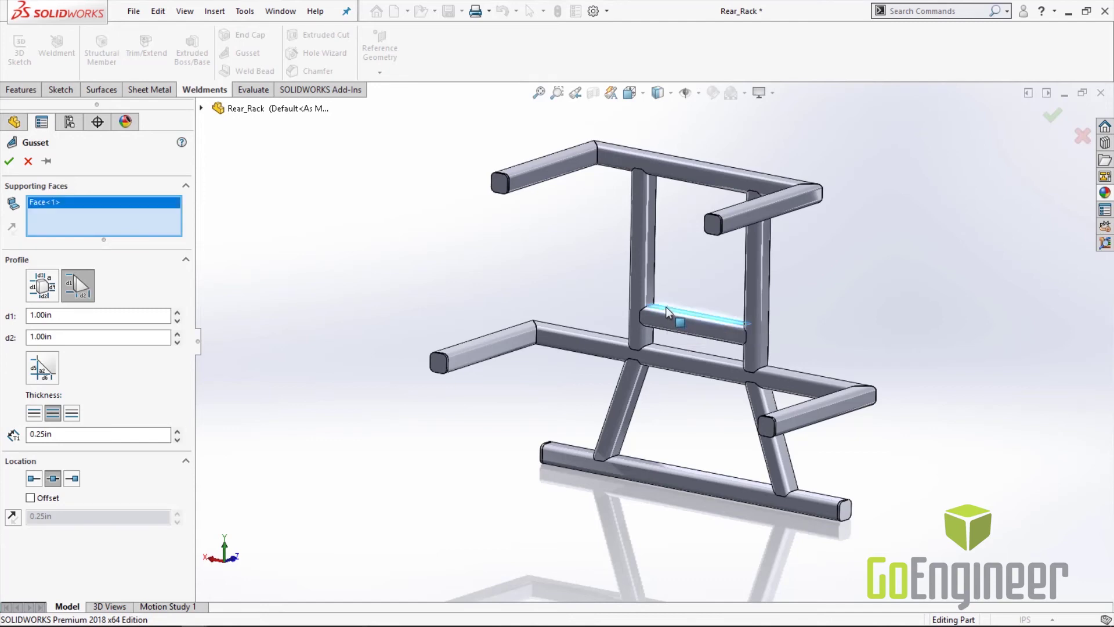
{"action": "left_click", "coordinate": [654, 300]}
{"action": "scroll", "coordinate": [682, 307], "scroll_direction": "down", "scroll_amount": 5}
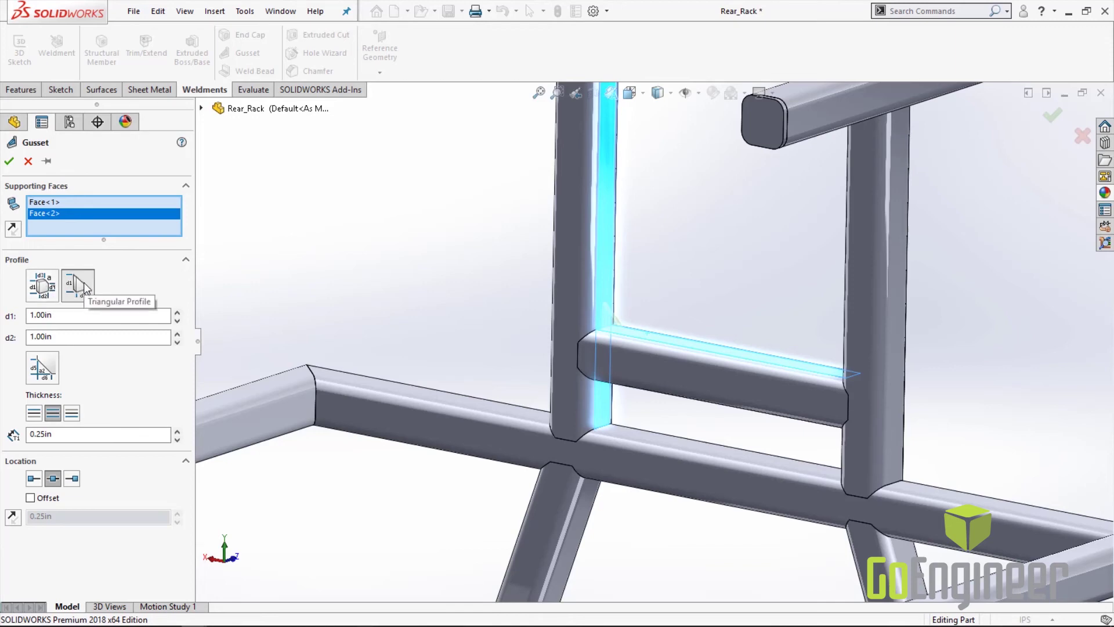
{"action": "left_click", "coordinate": [81, 316]}
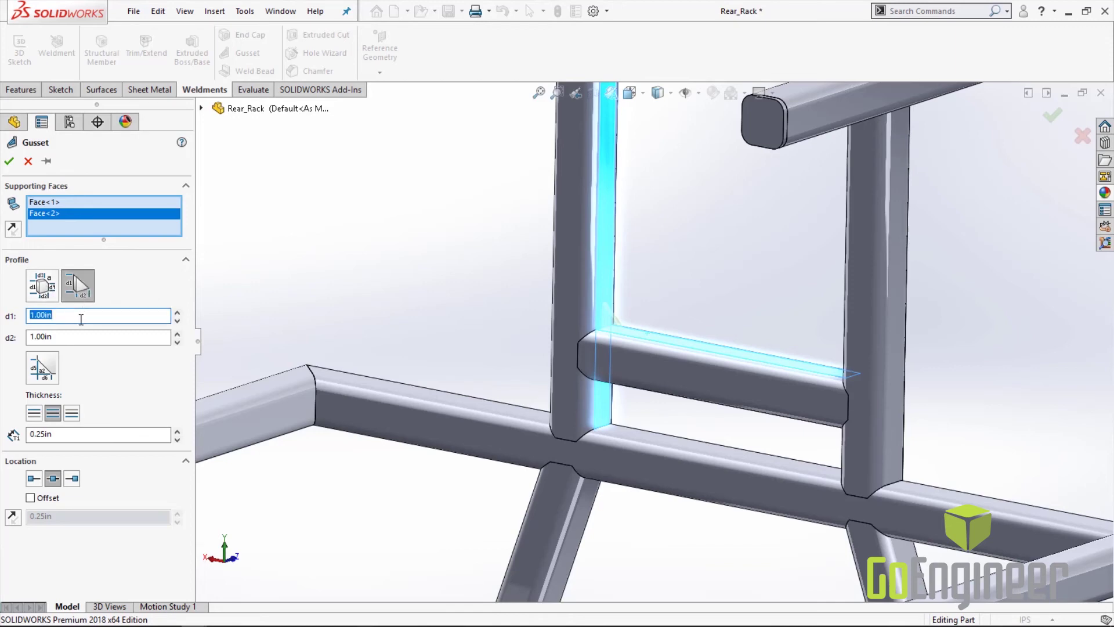
{"action": "type", "text": "2"}
{"action": "key", "text": "Return"}
{"action": "left_click", "coordinate": [65, 338]}
{"action": "type", "text": "2"}
{"action": "key", "text": "Return"}
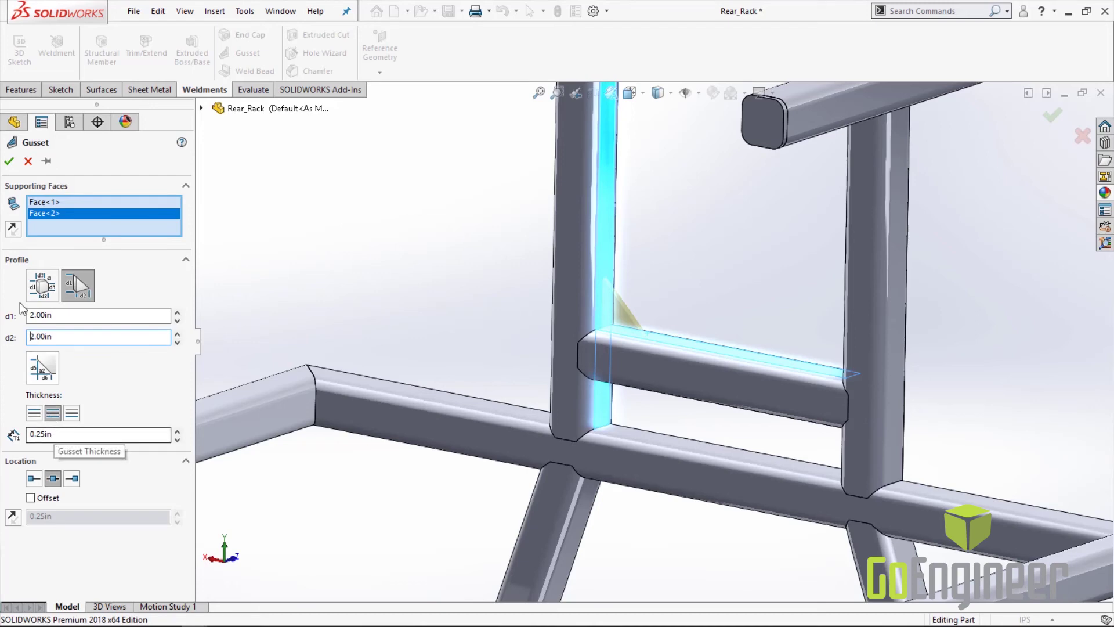
{"action": "left_click", "coordinate": [9, 162]}
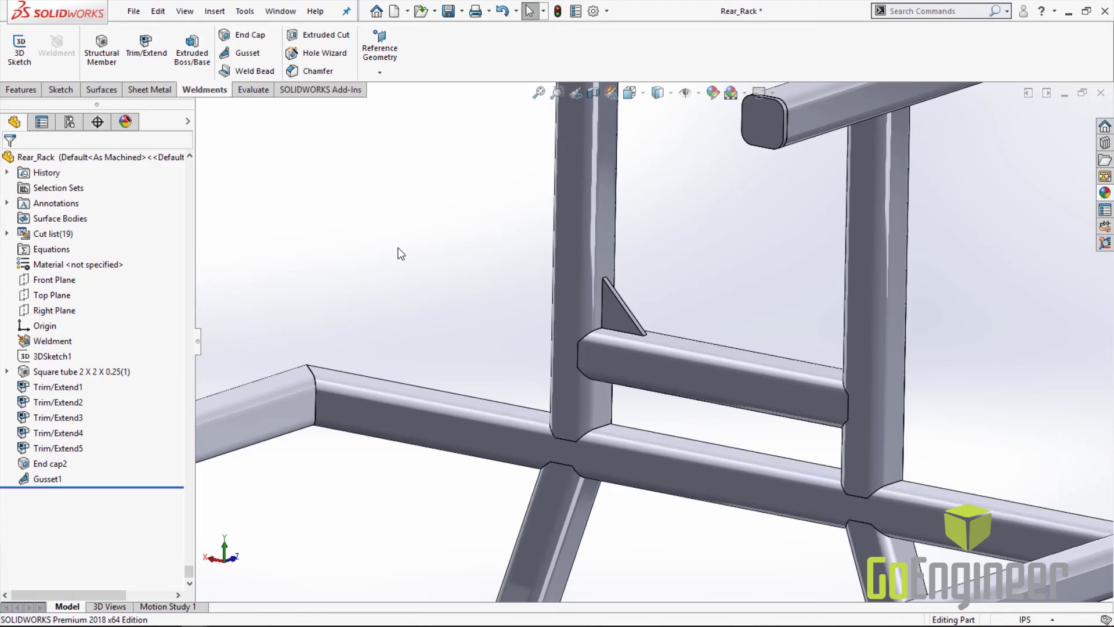
- Define a weld bead from the middle frame's long crossbar edge to the left upright's coped lower edge, with tangent propagation enabled
{"action": "left_click", "coordinate": [257, 71]}
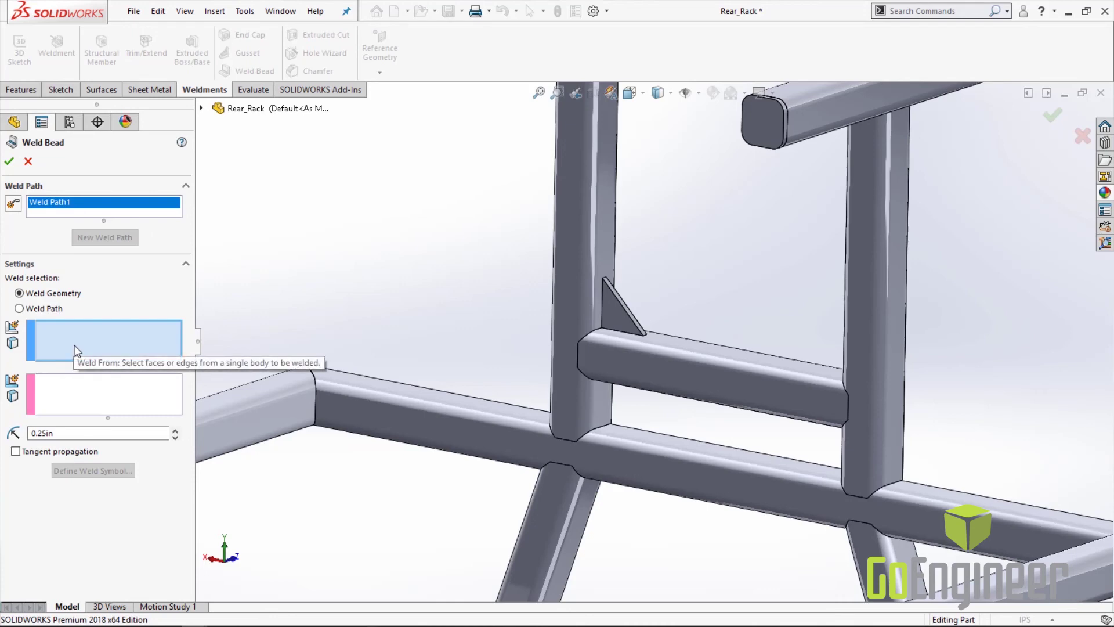
{"action": "left_click", "coordinate": [566, 441]}
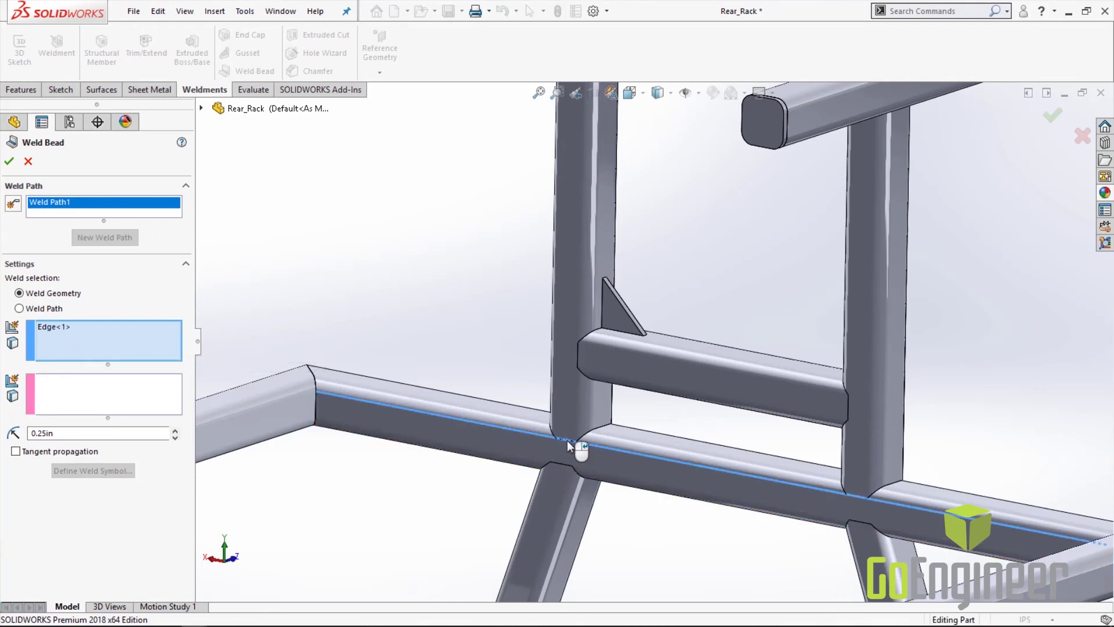
{"action": "scroll", "coordinate": [590, 430], "scroll_direction": "down", "scroll_amount": 3}
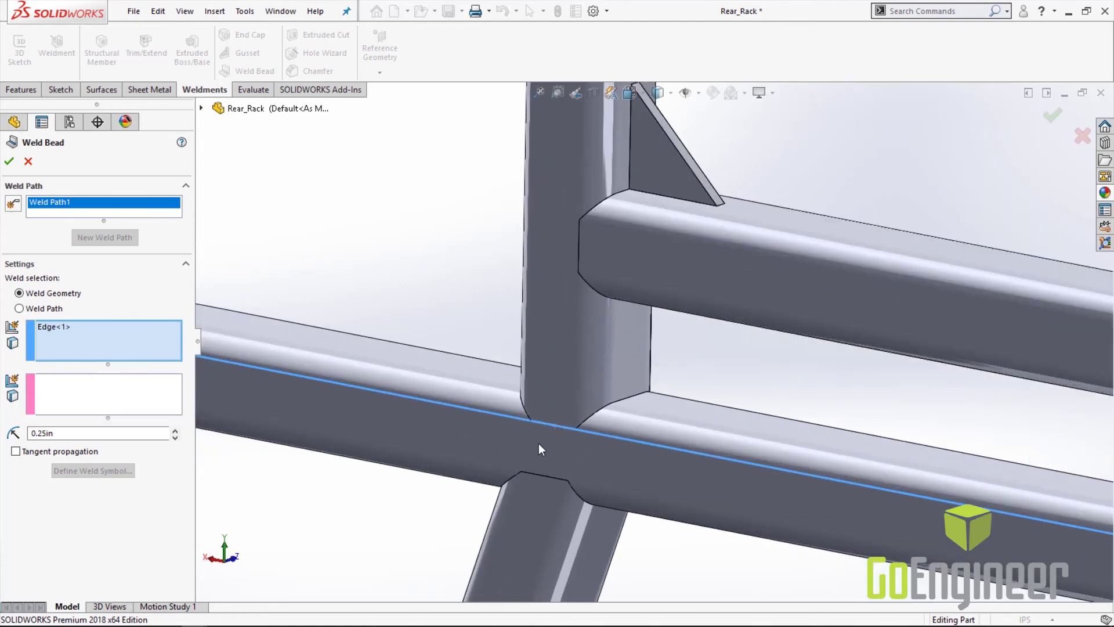
{"action": "left_click", "coordinate": [152, 383]}
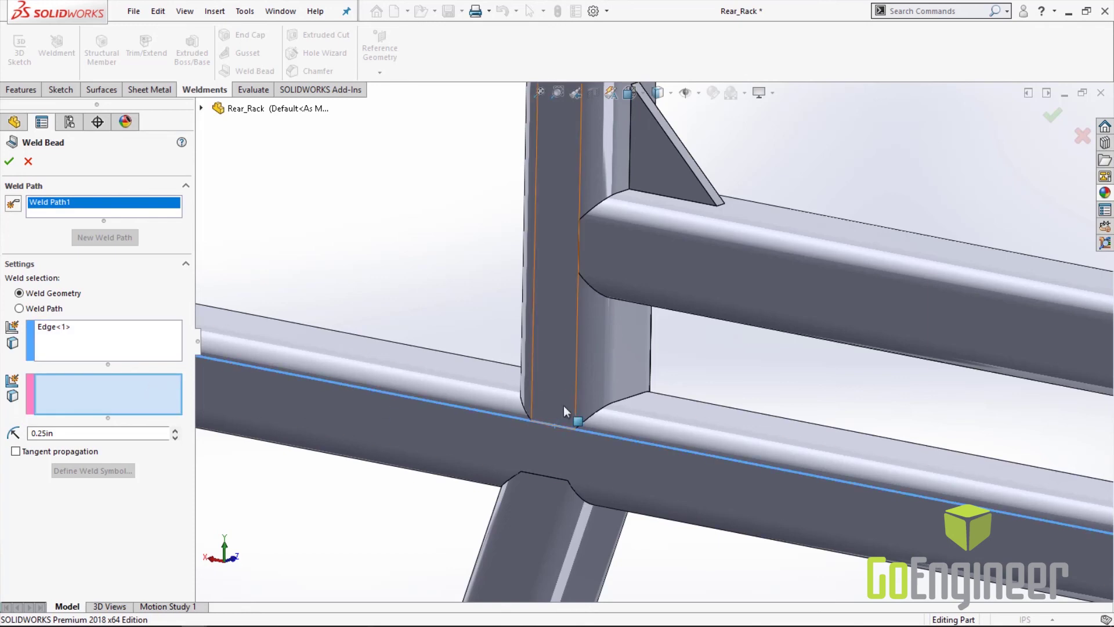
{"action": "left_click", "coordinate": [588, 418]}
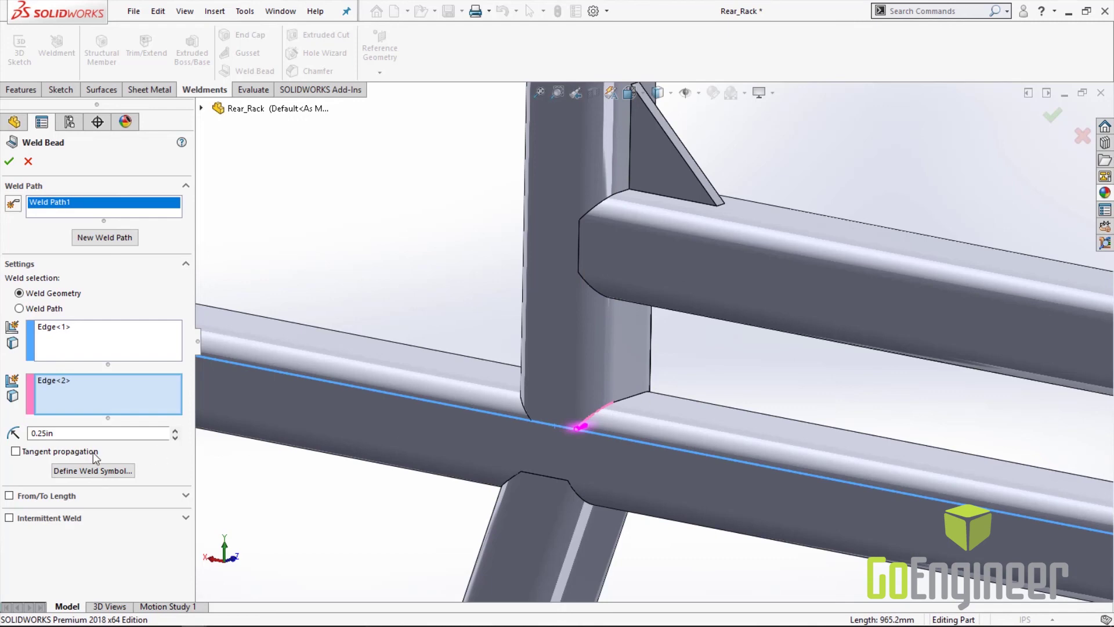
{"action": "left_click", "coordinate": [15, 452]}
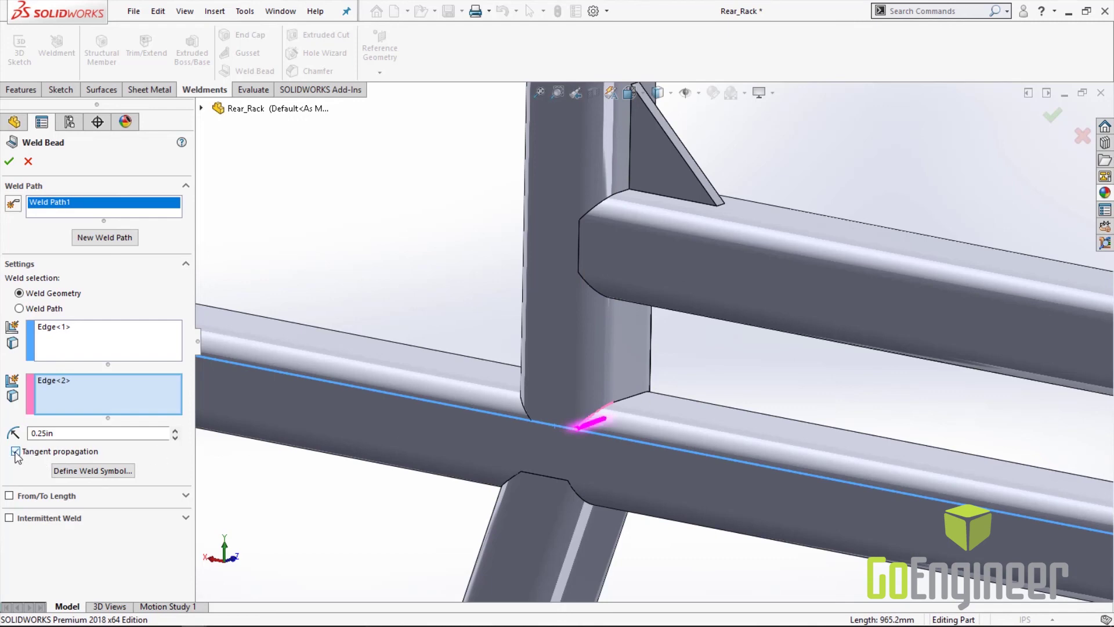